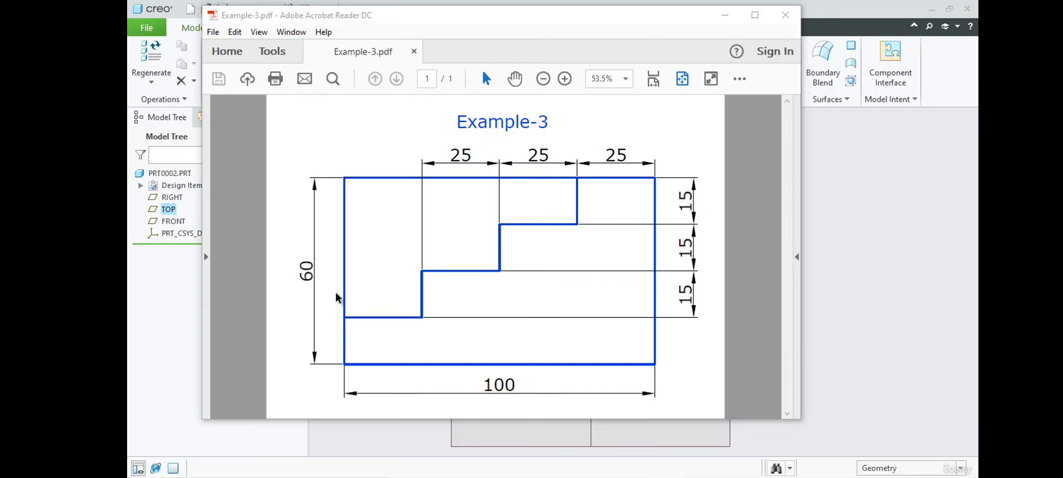
# Move the Example-3.pdf window out of the way and create a new solid part using the default template.
pyautogui.moveTo(544, 16); pyautogui.dragTo(978, 71)
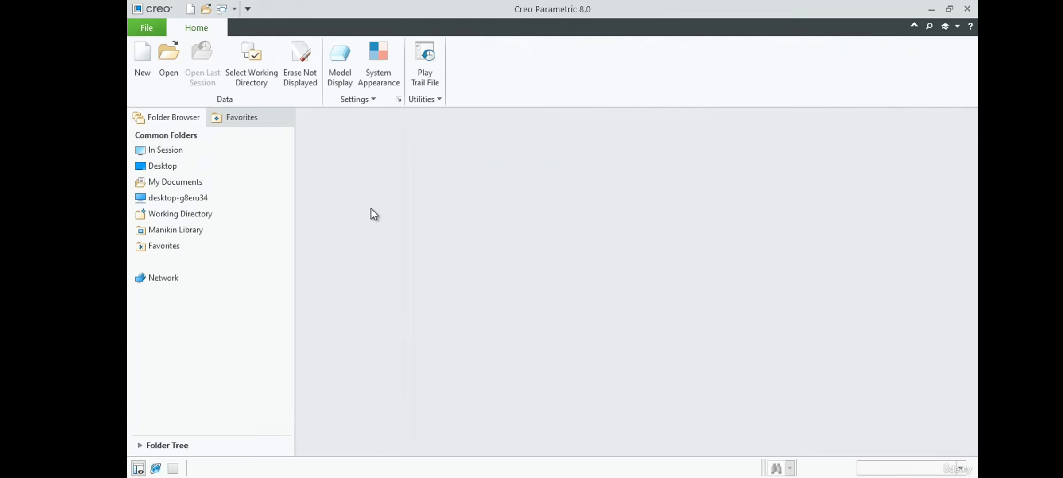
pyautogui.click(142, 51)
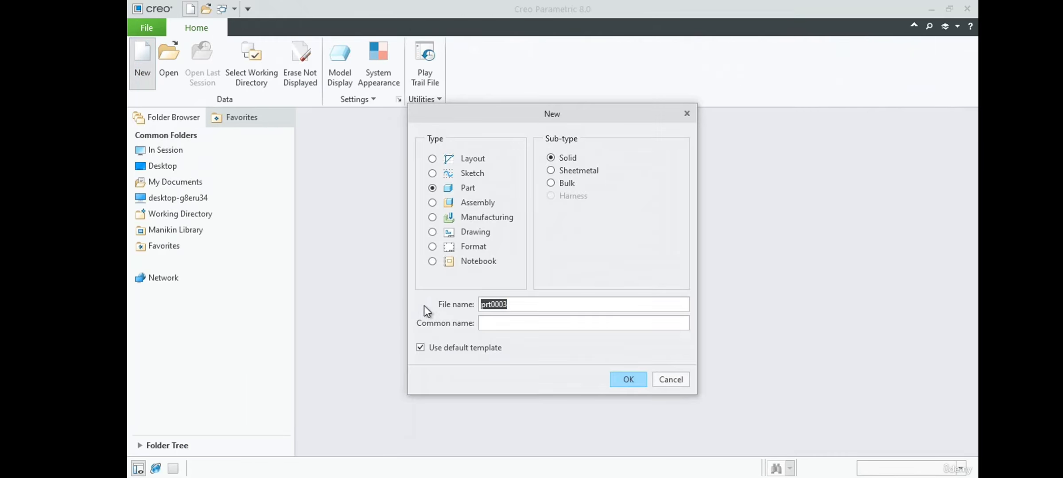
pyautogui.click(435, 189)
pyautogui.click(611, 375)
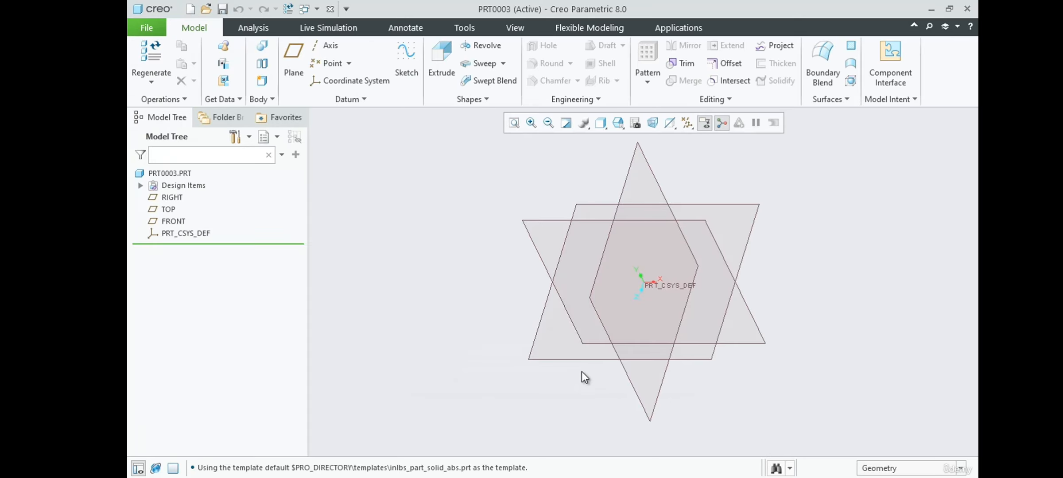
# Start a sketch on the FRONT datum plane with RIGHT as the right-facing reference, and orient the view to the sketch plane.
pyautogui.click(405, 50)
pyautogui.click(764, 341)
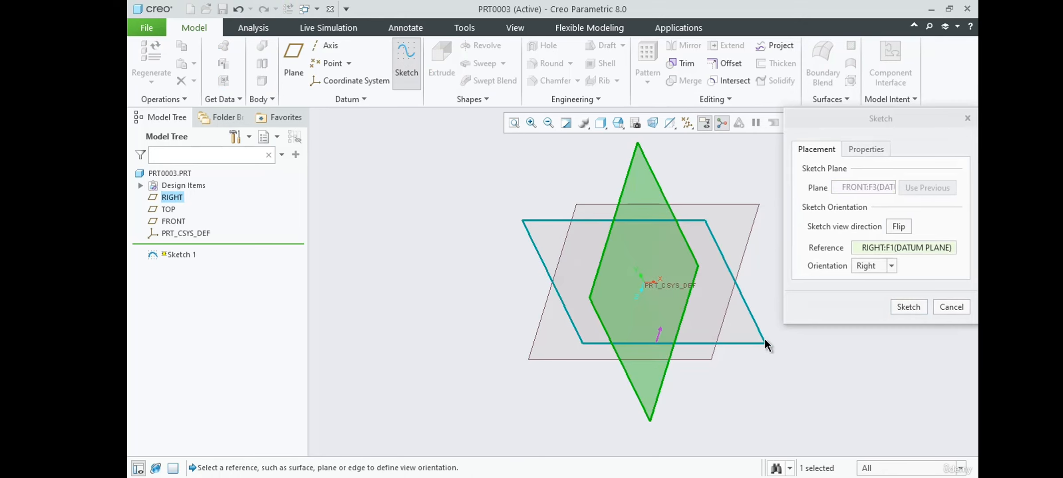
pyautogui.click(905, 306)
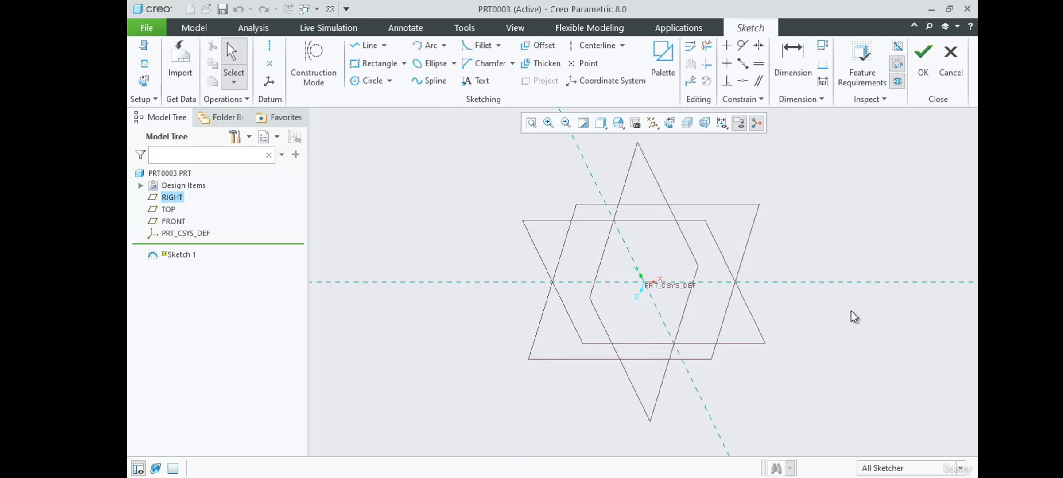
pyautogui.click(670, 124)
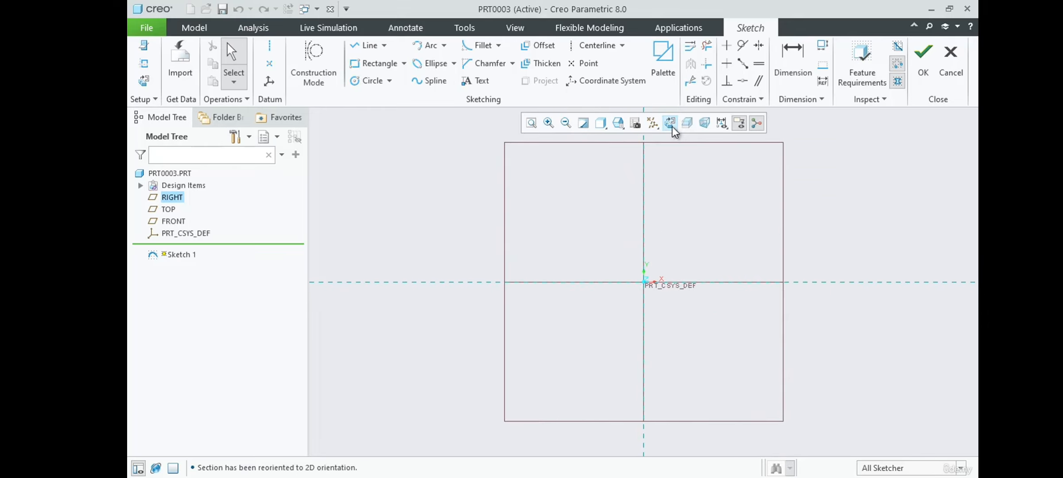
# Sketch a corner rectangle about 400 wide and 262 high, above and to the right of the origin.
pyautogui.scroll(4, 442, 317)
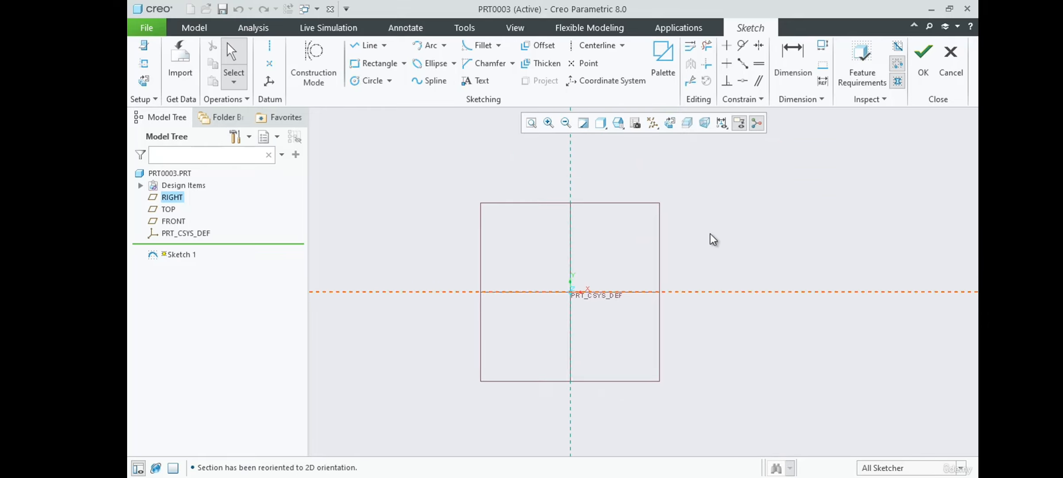
pyautogui.scroll(-2, 729, 233)
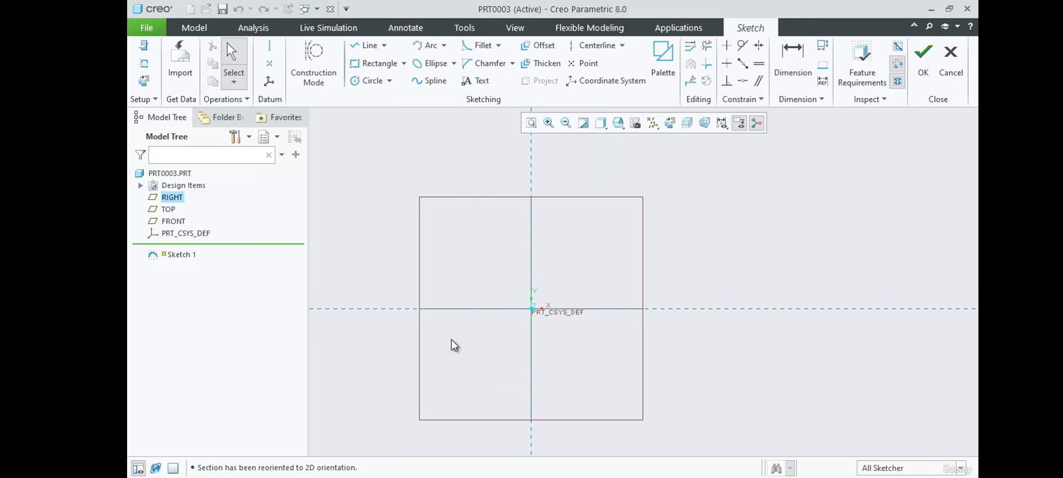
pyautogui.click(362, 65)
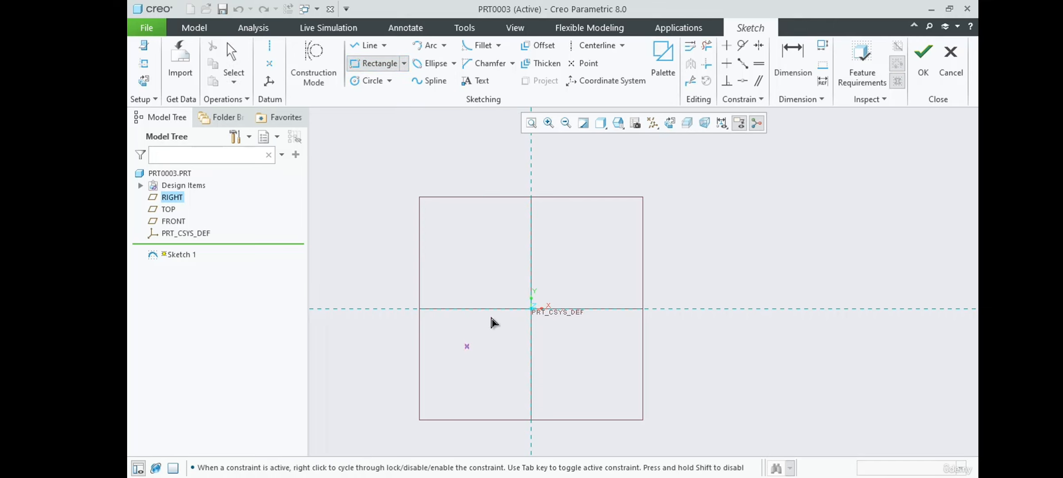
pyautogui.click(405, 64)
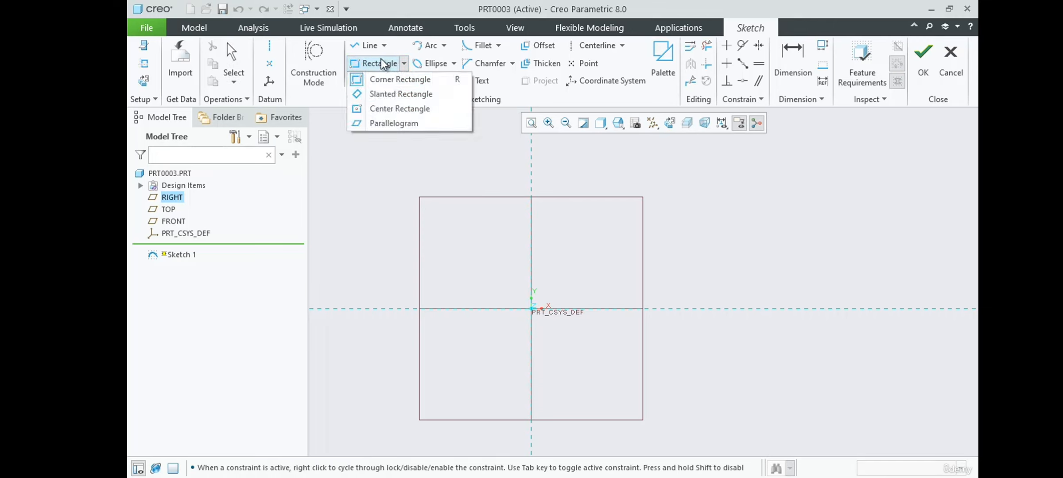
pyautogui.click(382, 64)
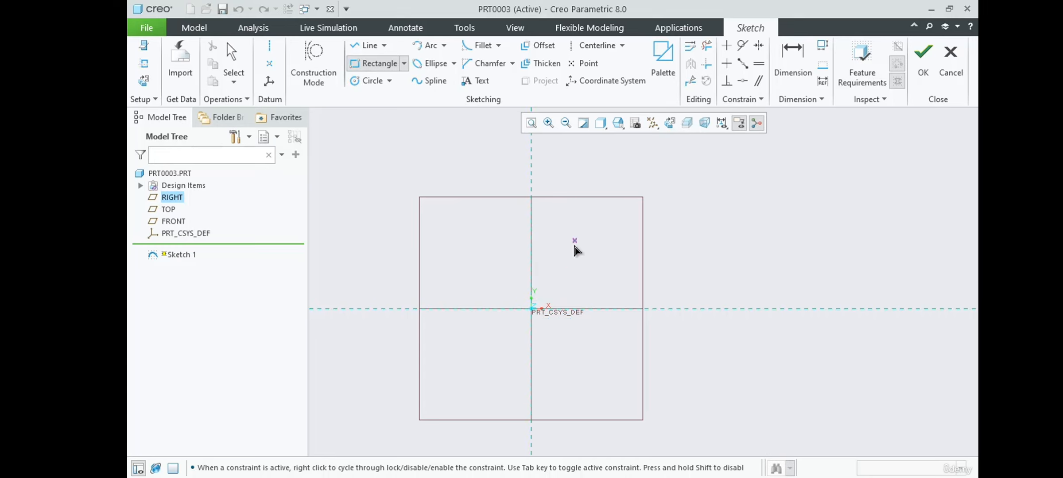
pyautogui.click(570, 273)
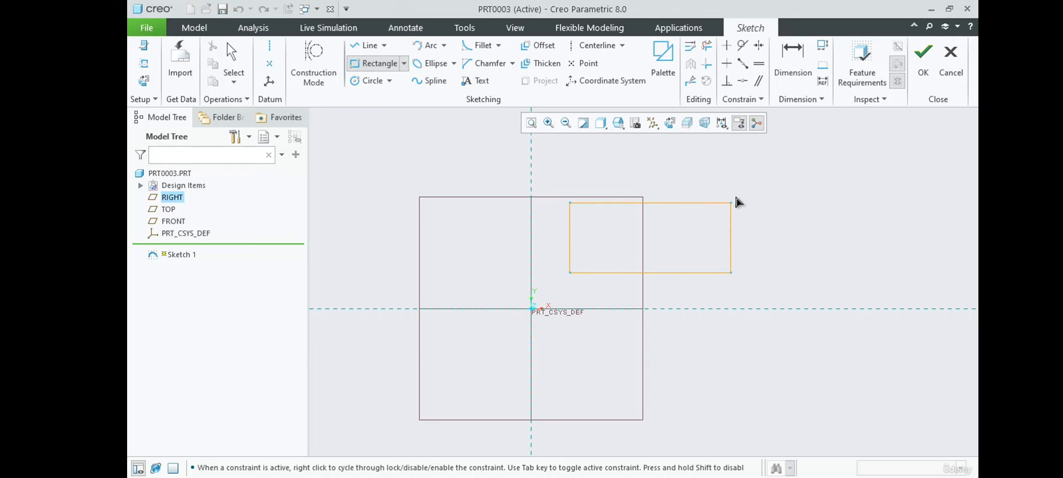
pyautogui.click(746, 158)
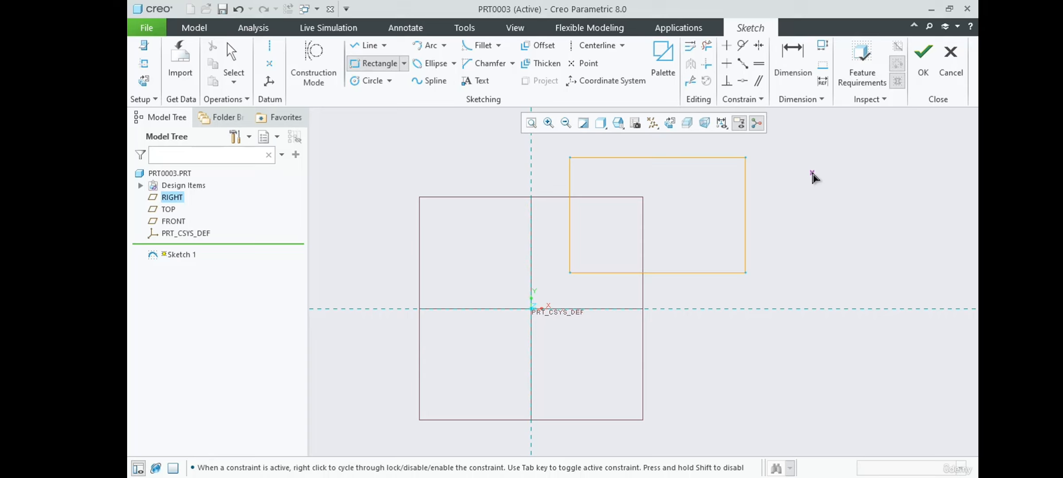
pyautogui.middleClick(813, 174)
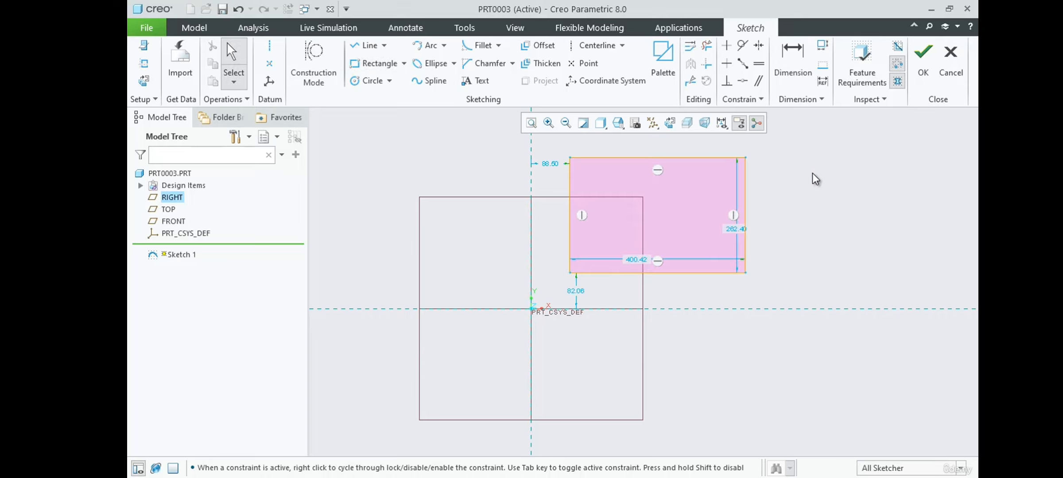
# Constrain the rectangle's lower-left corner coincident with the vertical and horizontal reference lines so it sits on the origin.
pyautogui.scroll(-1, 634, 241)
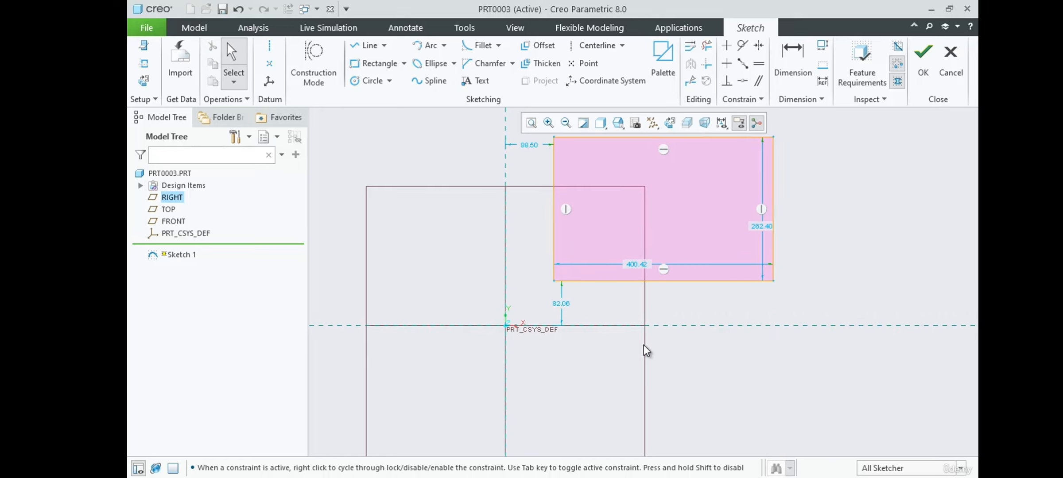
pyautogui.scroll(1, 581, 309)
pyautogui.scroll(-1, 605, 302)
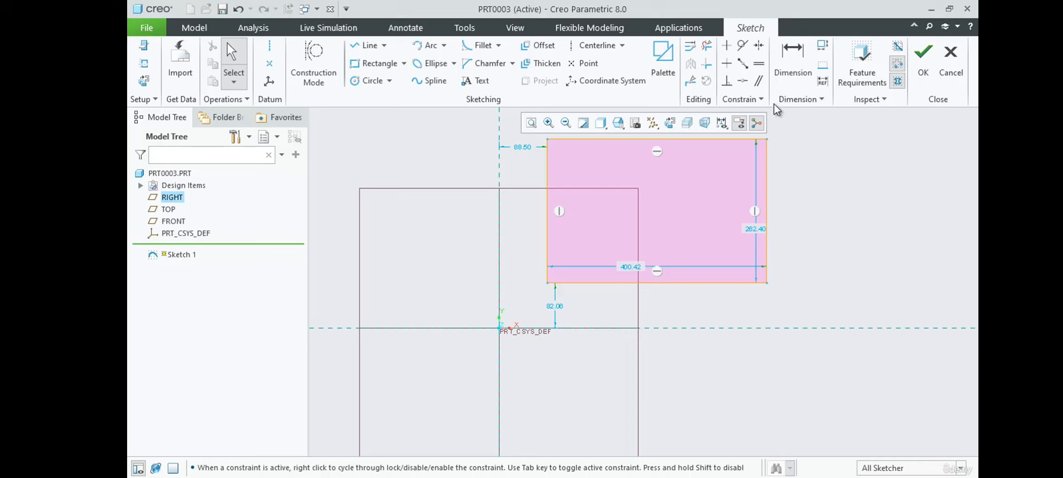
pyautogui.click(742, 81)
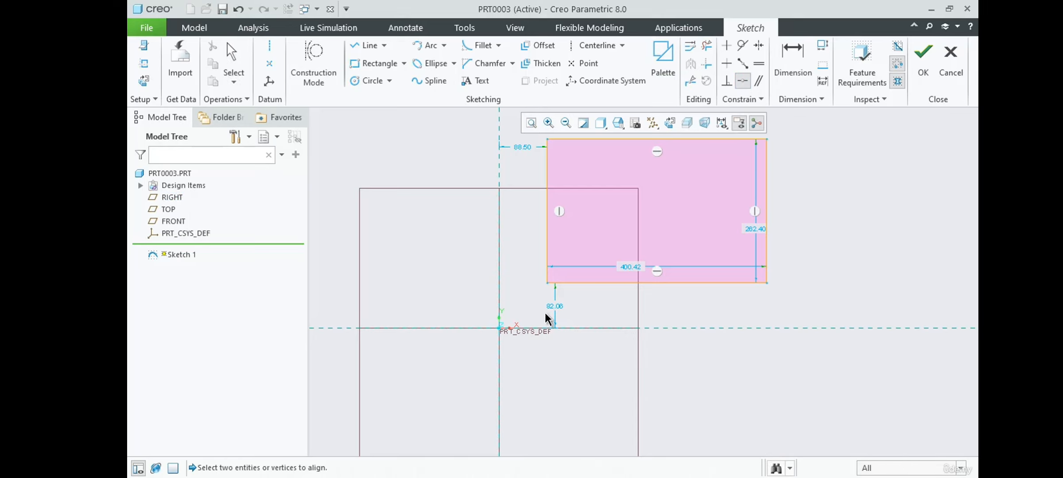
pyautogui.click(547, 283)
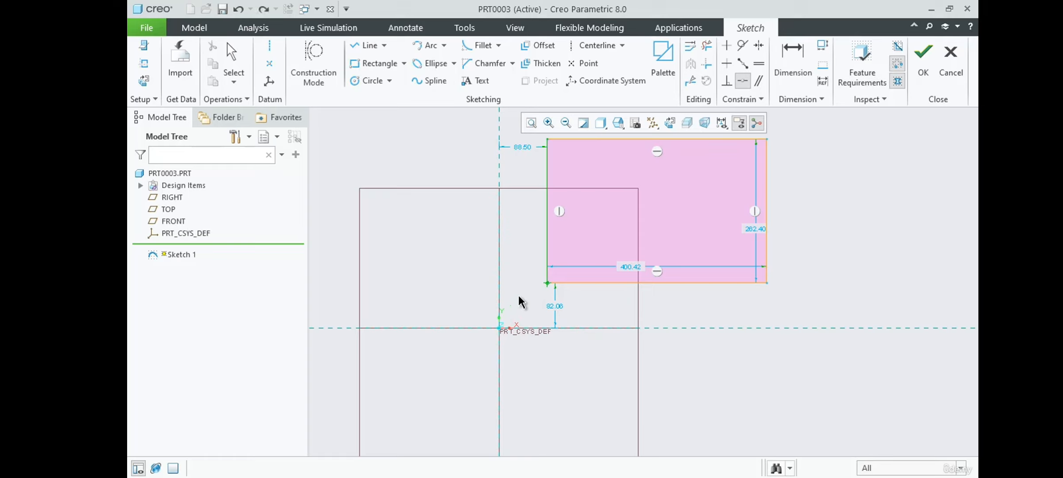
pyautogui.click(499, 275)
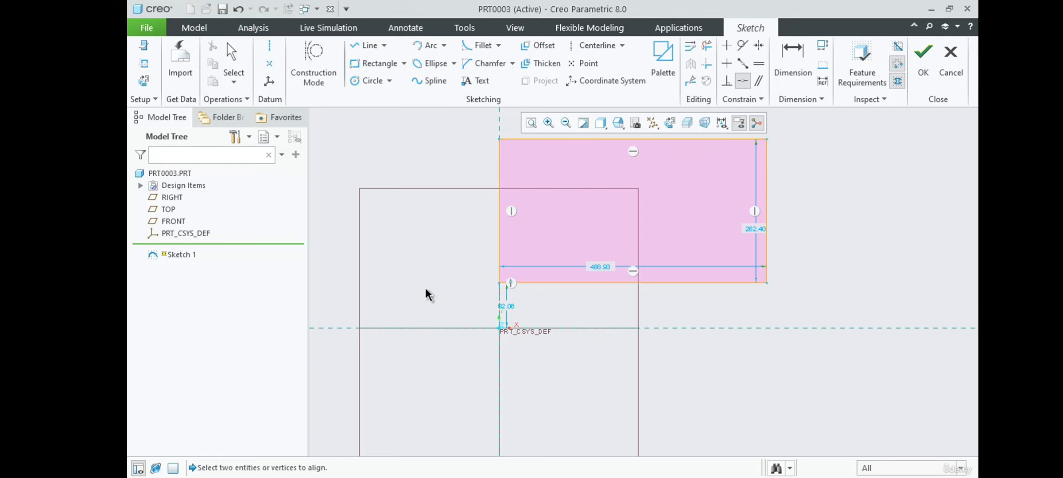
pyautogui.click(497, 283)
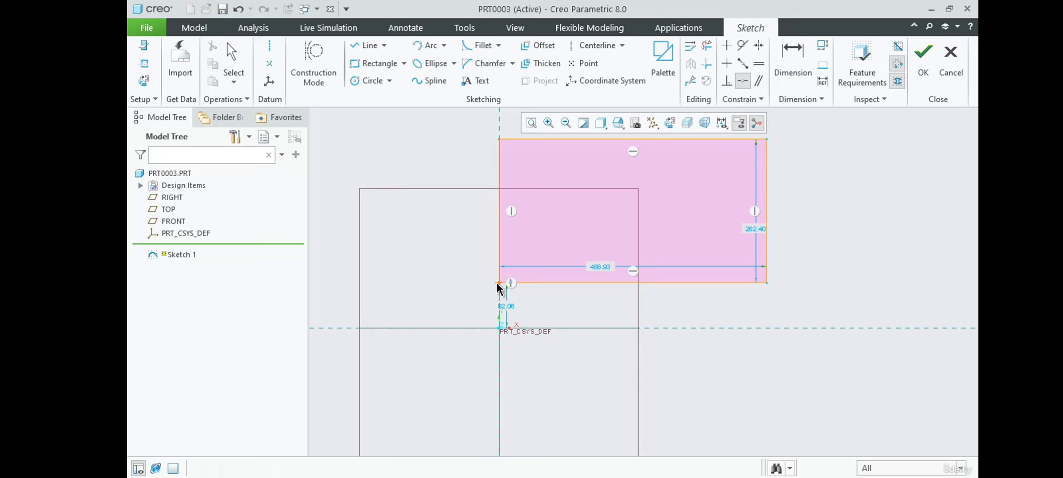
pyautogui.click(700, 329)
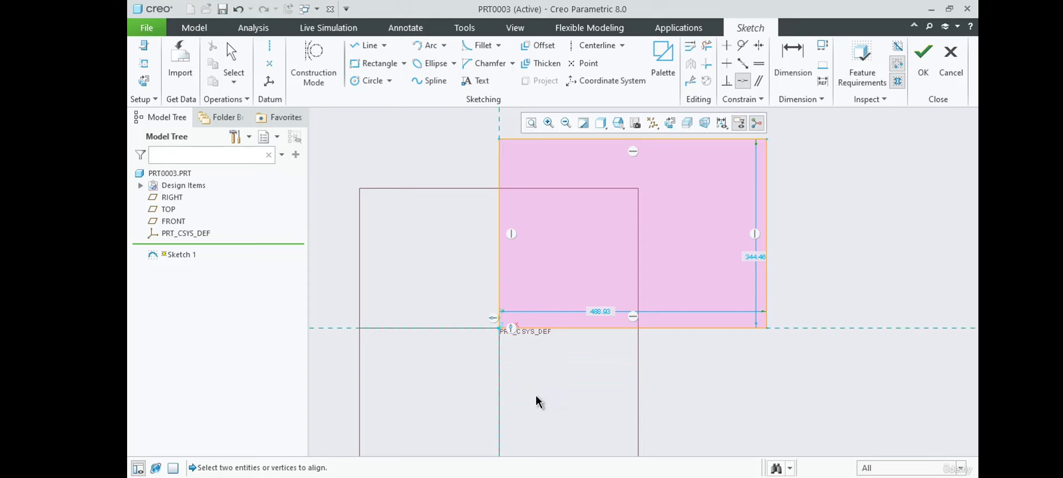
pyautogui.scroll(-1, 539, 403)
pyautogui.press('Escape')
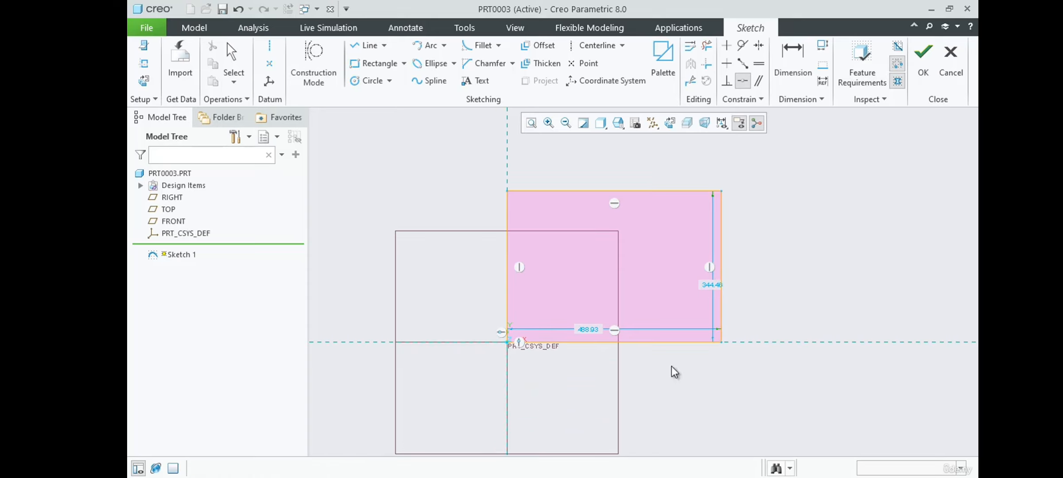
# Place the rectangle's height dimension outside its right edge and set it to 60.
pyautogui.moveTo(714, 291); pyautogui.dragTo(769, 279)
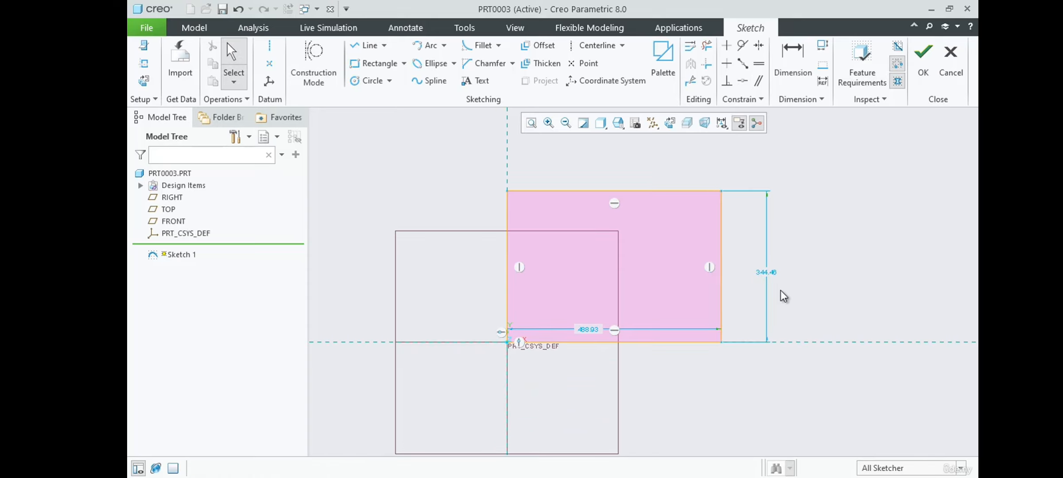
pyautogui.doubleClick(763, 273)
pyautogui.press('BackSpace')
pyautogui.write('60')
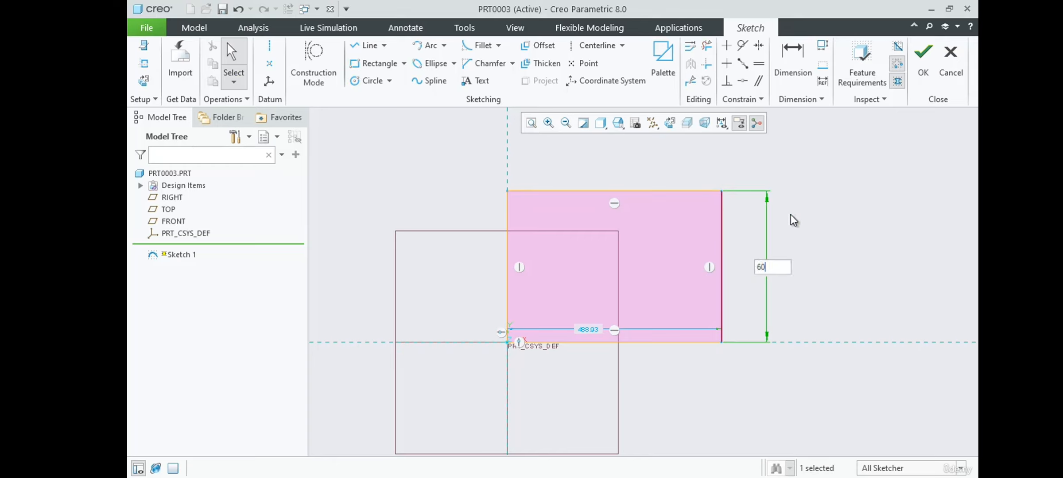
pyautogui.press('Return')
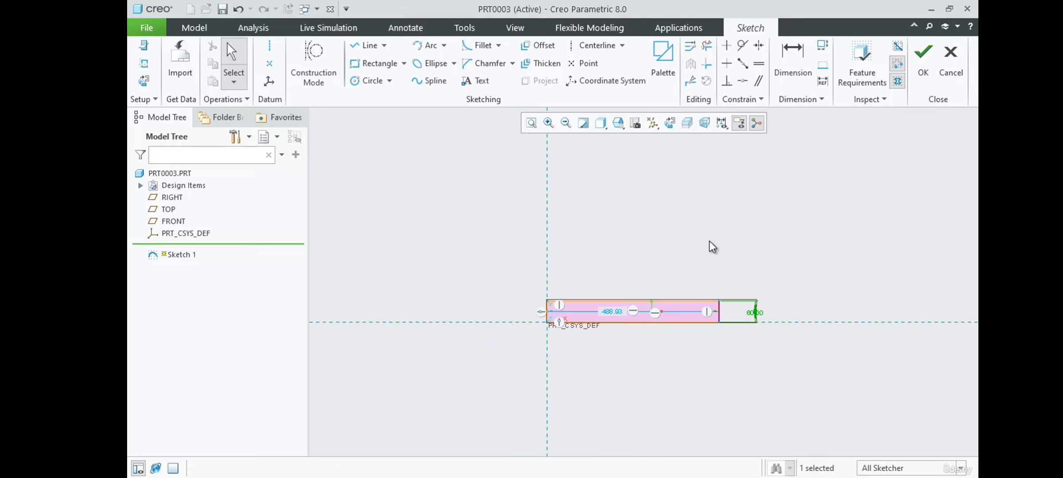
# Place the rectangle's width dimension below its bottom edge and set it to 100.
pyautogui.scroll(3, 681, 329)
pyautogui.moveTo(554, 293); pyautogui.dragTo(550, 340)
pyautogui.doubleClick(550, 339)
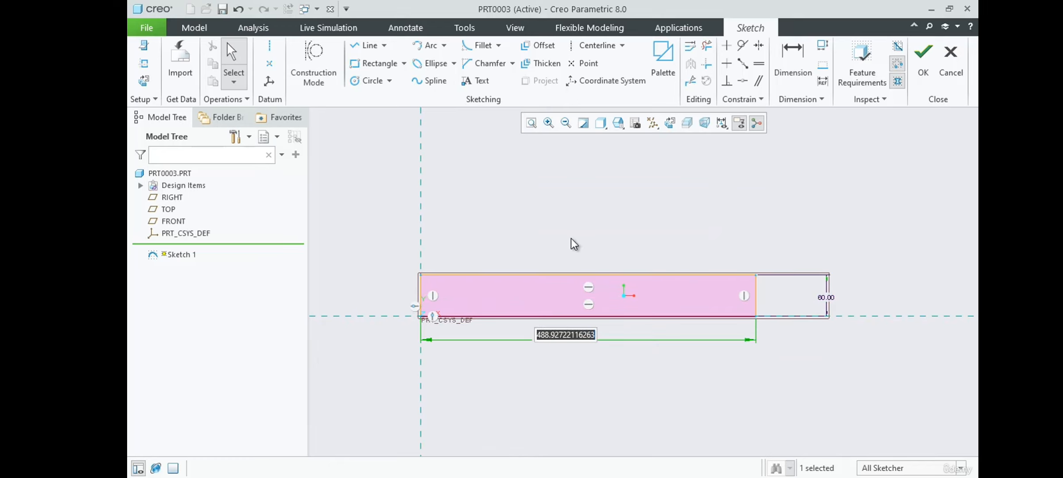
pyautogui.write('100')
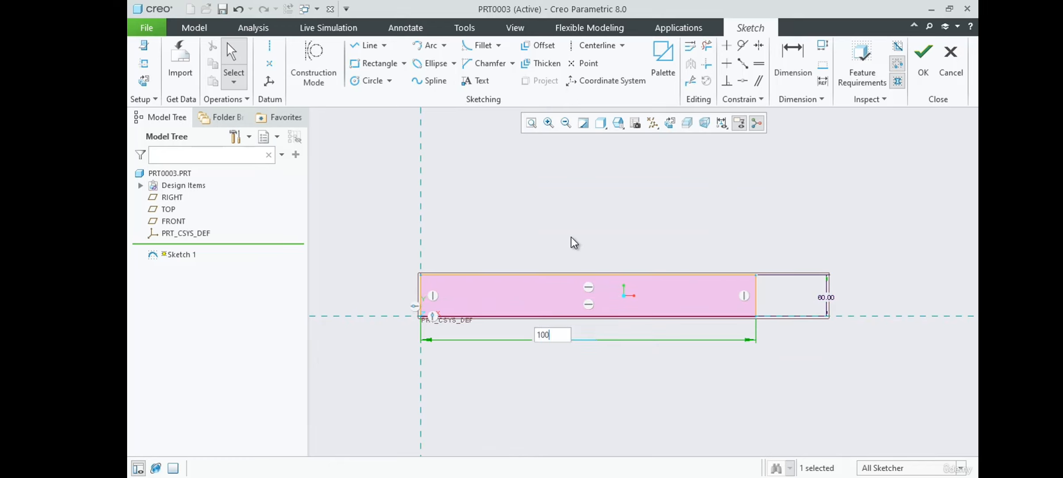
pyautogui.press('Return')
pyautogui.scroll(1, 552, 235)
pyautogui.scroll(-3, 479, 311)
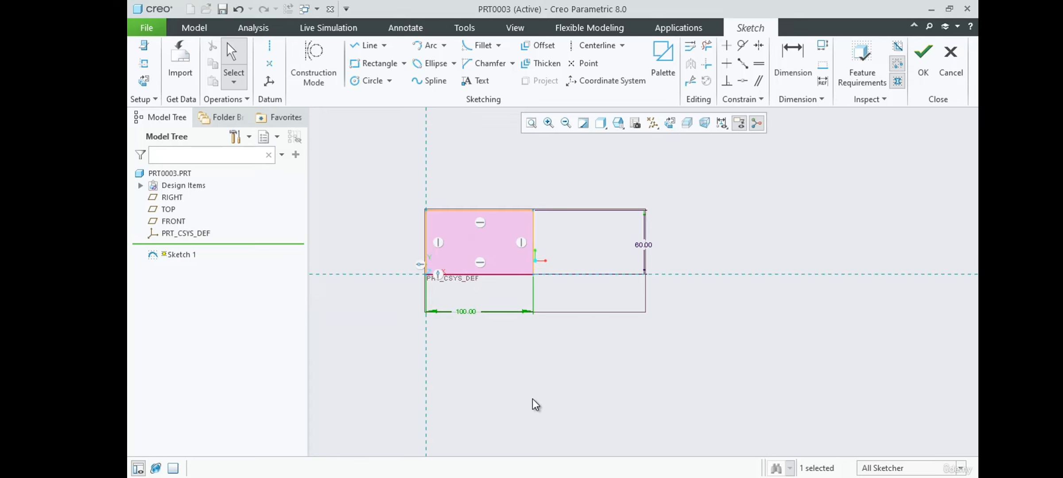
# Lock the rectangle's 100 width and 60 height dimensions.
pyautogui.click(465, 311)
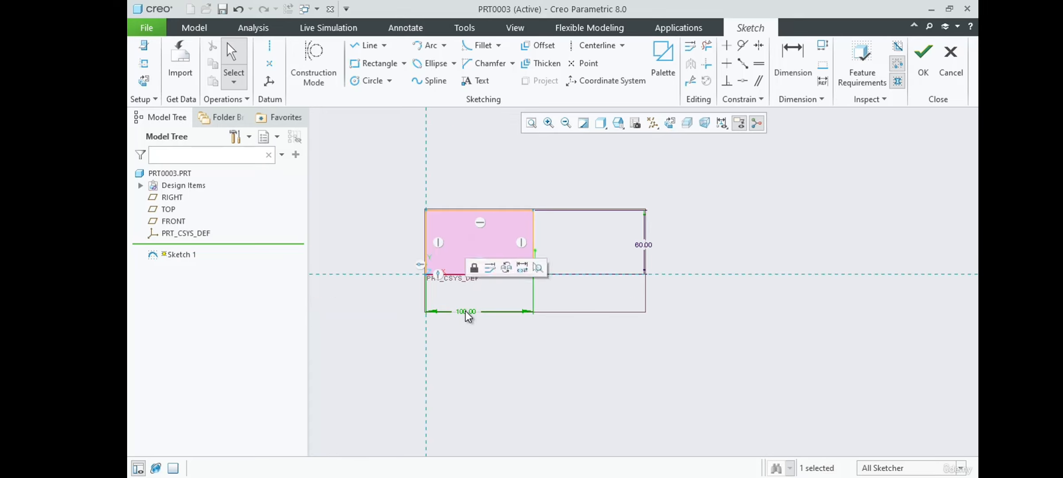
pyautogui.click(475, 269)
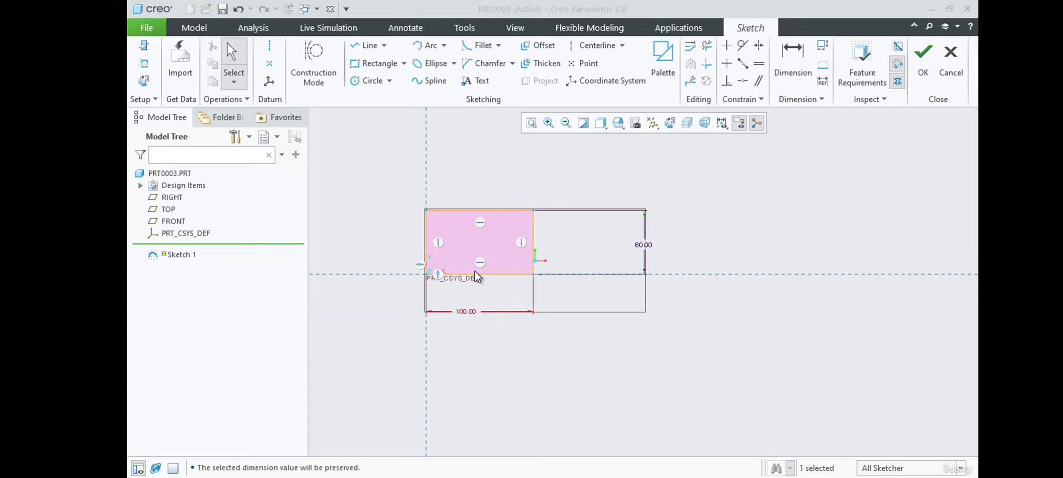
pyautogui.click(643, 246)
pyautogui.click(649, 200)
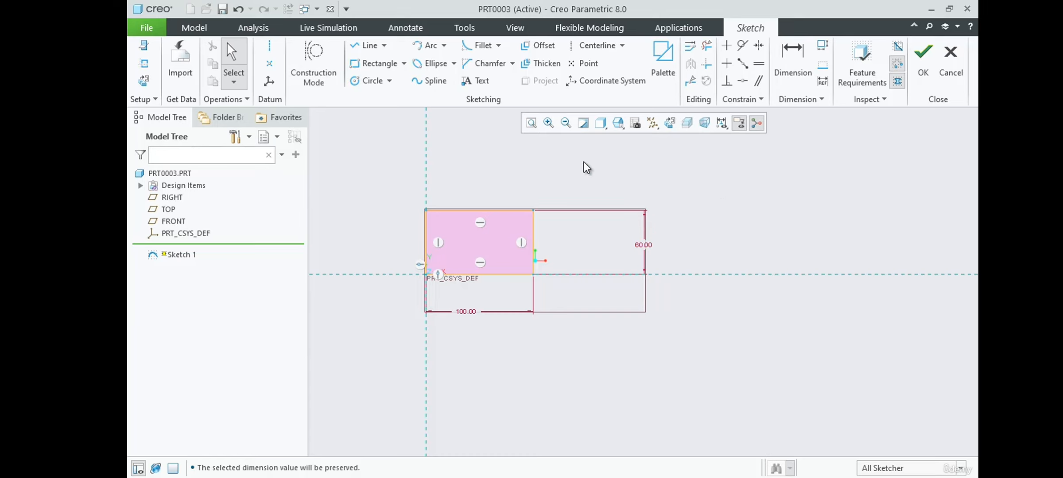
# Examine the Example-3.pdf drawing in Acrobat Reader for the stepped profile's dimensions, and return to the sketch in Creo Parametric.
pyautogui.scroll(1, 577, 158)
pyautogui.scroll(-3, 421, 216)
pyautogui.scroll(-1, 701, 230)
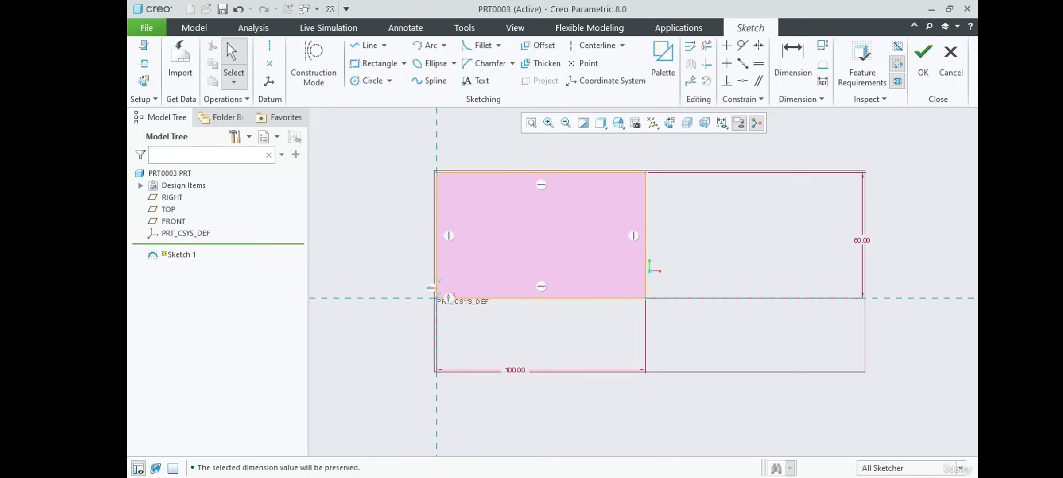
pyautogui.moveTo(975, 253); pyautogui.dragTo(520, 40)
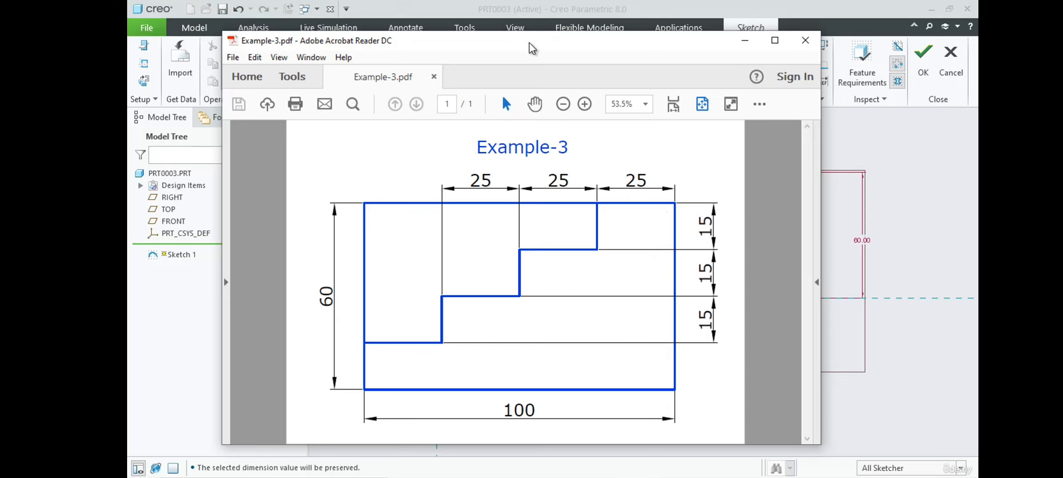
pyautogui.moveTo(530, 44); pyautogui.dragTo(978, 43)
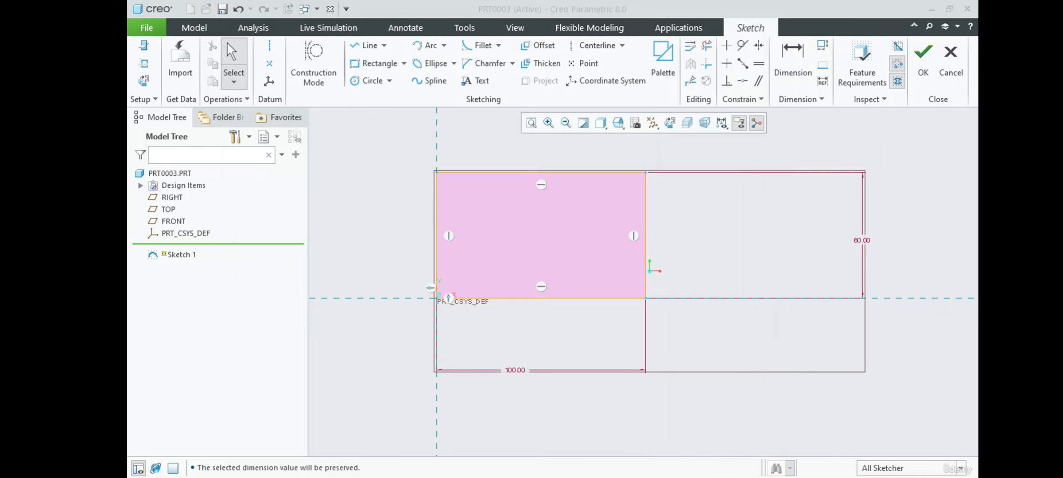
pyautogui.scroll(1, 581, 341)
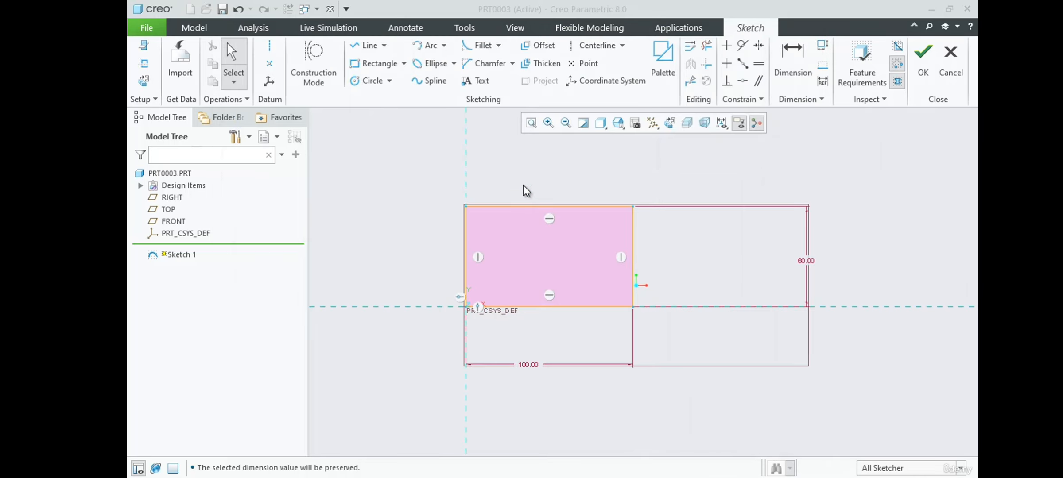
# Draw a staircase of lines from the rectangle's top edge to its left edge, with risers about 18, 13 and 12 and upper treads about 20 and 15.
pyautogui.scroll(-1, 523, 188)
pyautogui.click(363, 46)
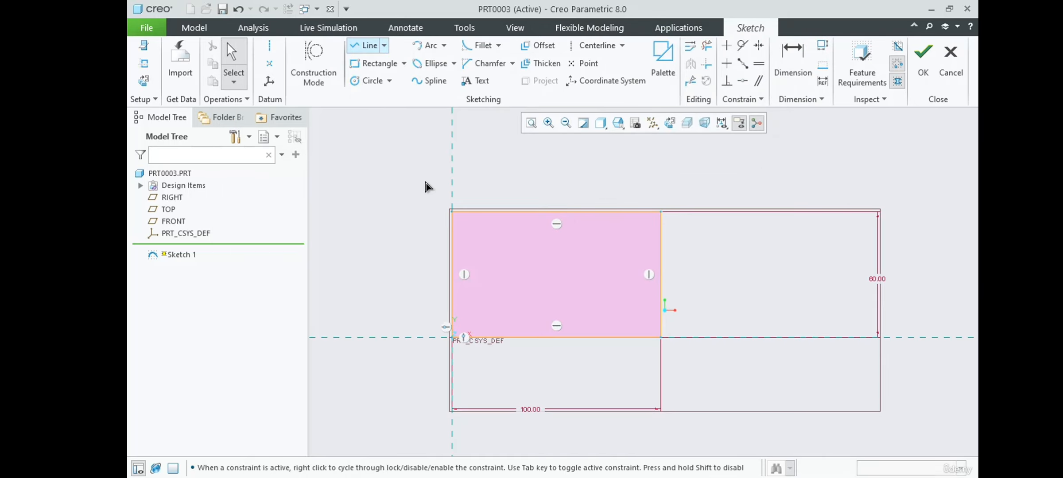
pyautogui.scroll(-1, 624, 239)
pyautogui.scroll(-1, 626, 243)
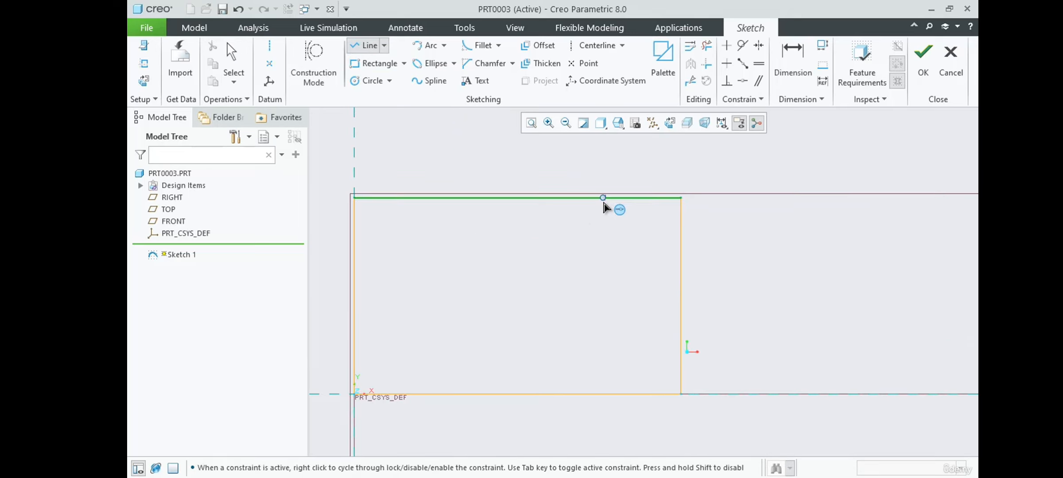
pyautogui.click(600, 198)
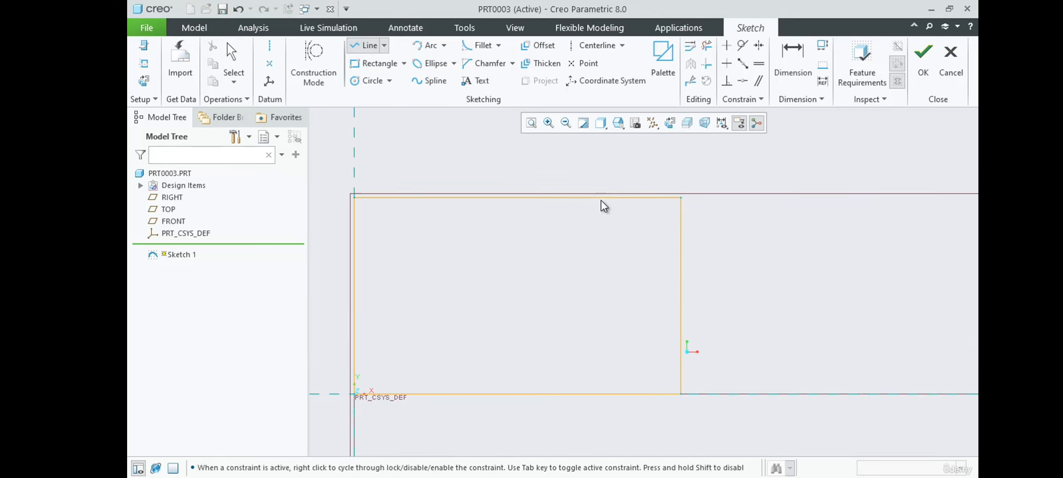
pyautogui.click(601, 251)
pyautogui.click(521, 251)
pyautogui.click(519, 297)
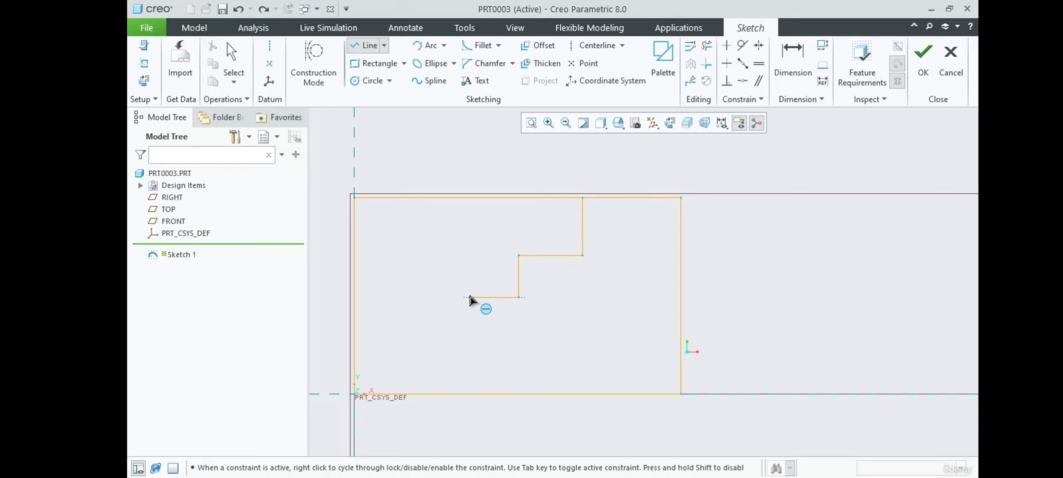
pyautogui.click(469, 297)
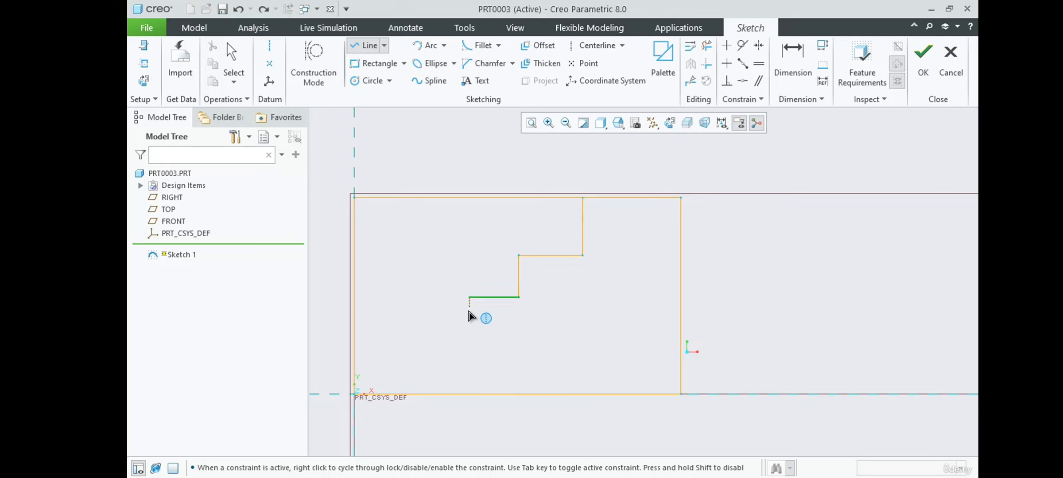
pyautogui.click(469, 336)
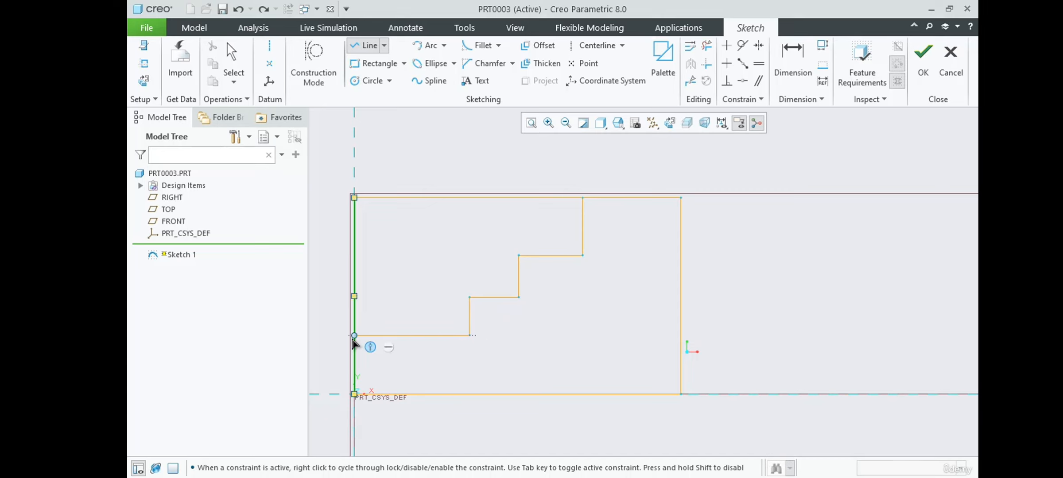
pyautogui.middleClick(315, 363)
pyautogui.middleClick(315, 364)
pyautogui.click(470, 298)
# Set the distance between the staircase's top riser and the rectangle's right edge to 25 and lock that dimension.
pyautogui.scroll(1, 620, 198)
pyautogui.scroll(-1, 419, 275)
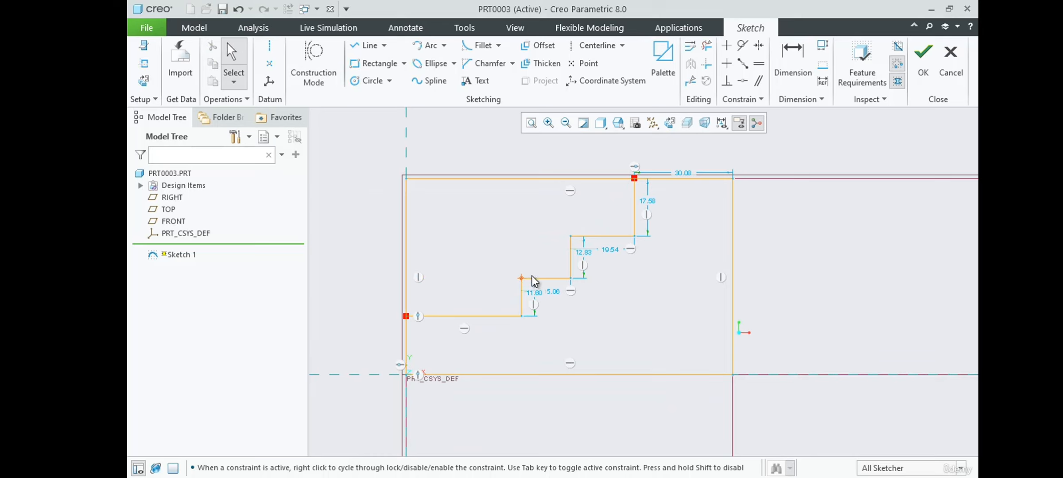
pyautogui.scroll(-1, 572, 262)
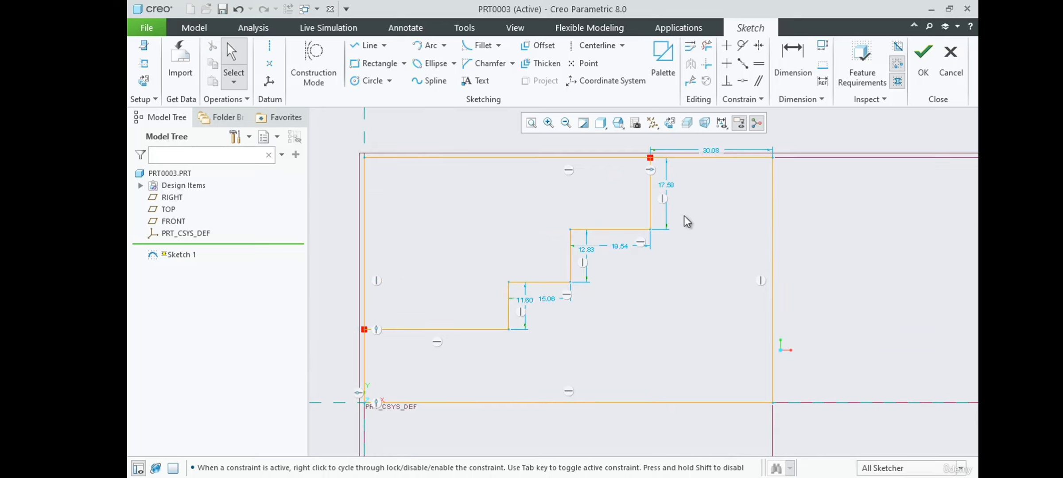
pyautogui.doubleClick(709, 150)
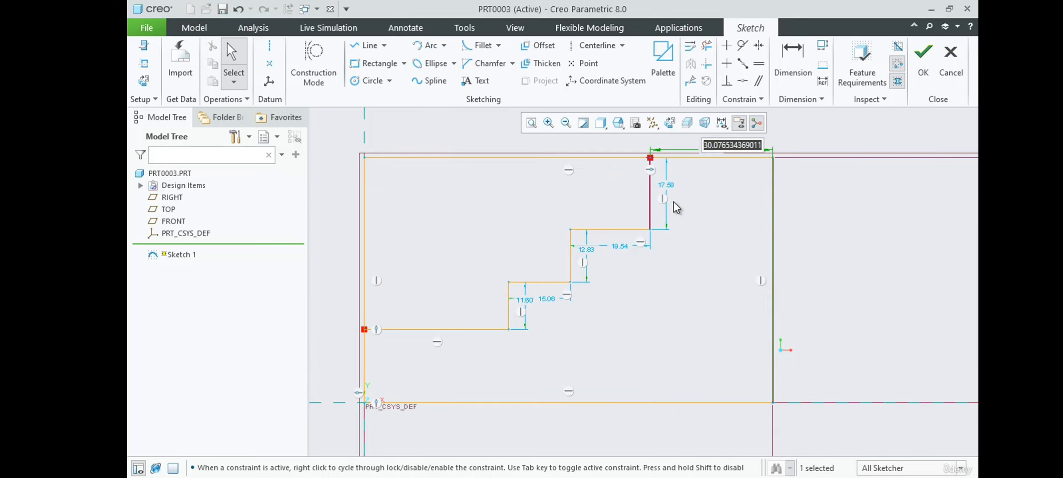
pyautogui.write('25')
pyautogui.press('Return')
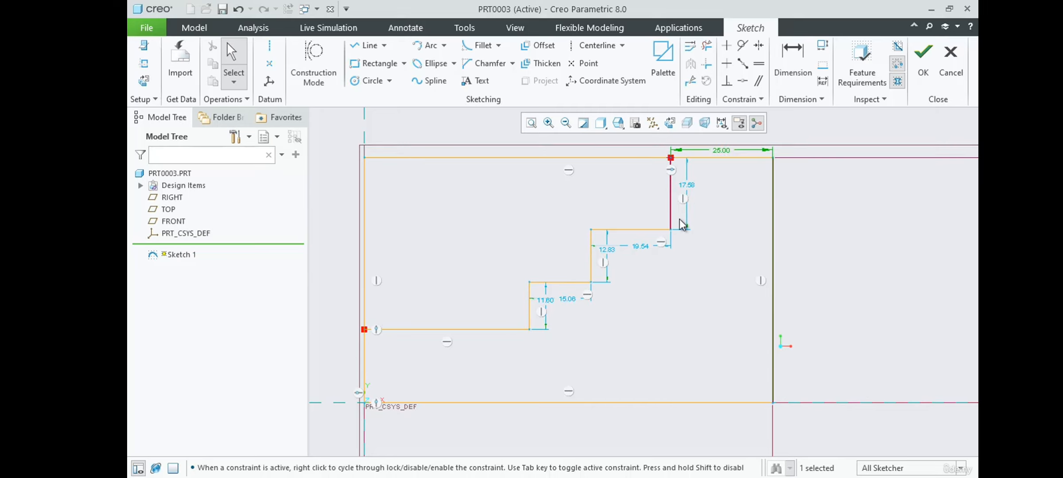
pyautogui.click(714, 151)
pyautogui.click(723, 108)
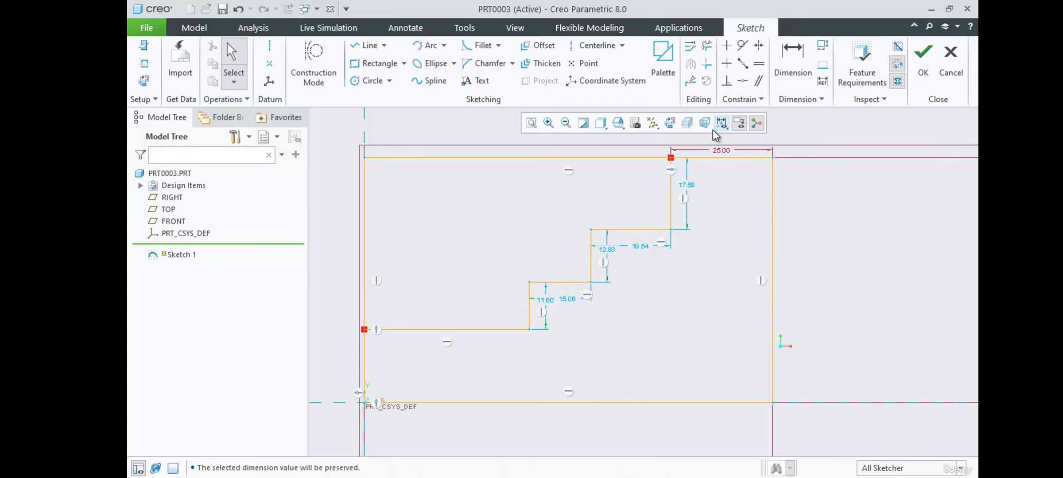
# Set the top riser's height to 15 and lock that dimension.
pyautogui.doubleClick(687, 185)
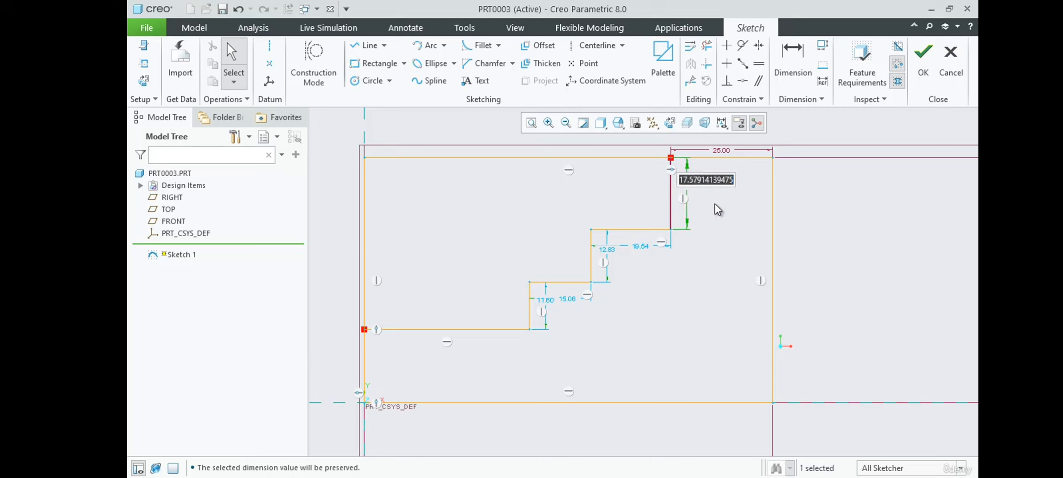
pyautogui.write('15')
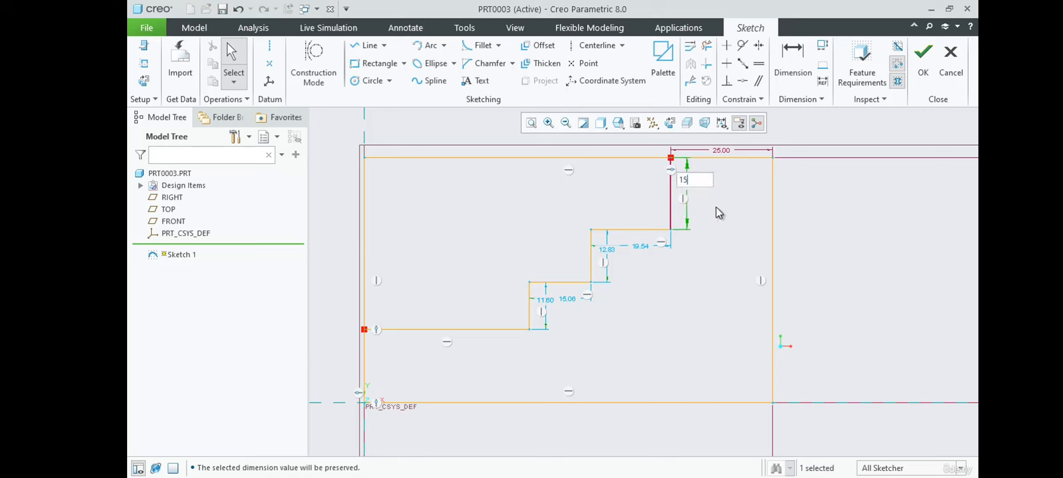
pyautogui.press('Return')
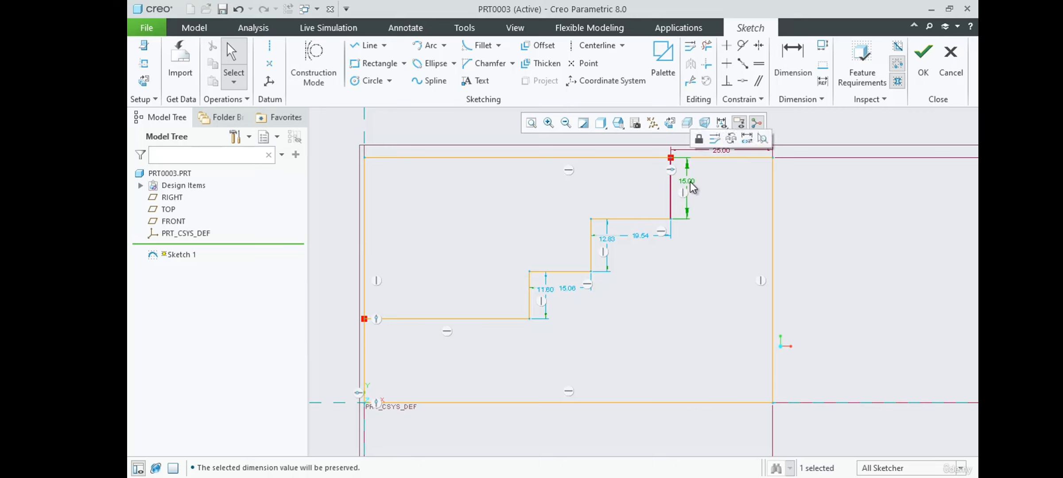
pyautogui.click(694, 141)
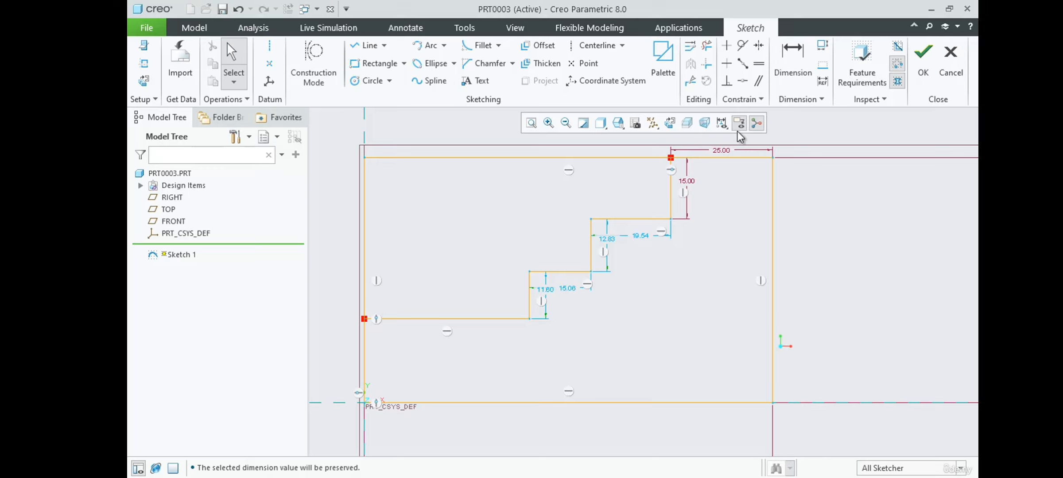
# Apply an Equal constraint to the staircase's three vertical risers, using the top riser as reference.
pyautogui.click(759, 64)
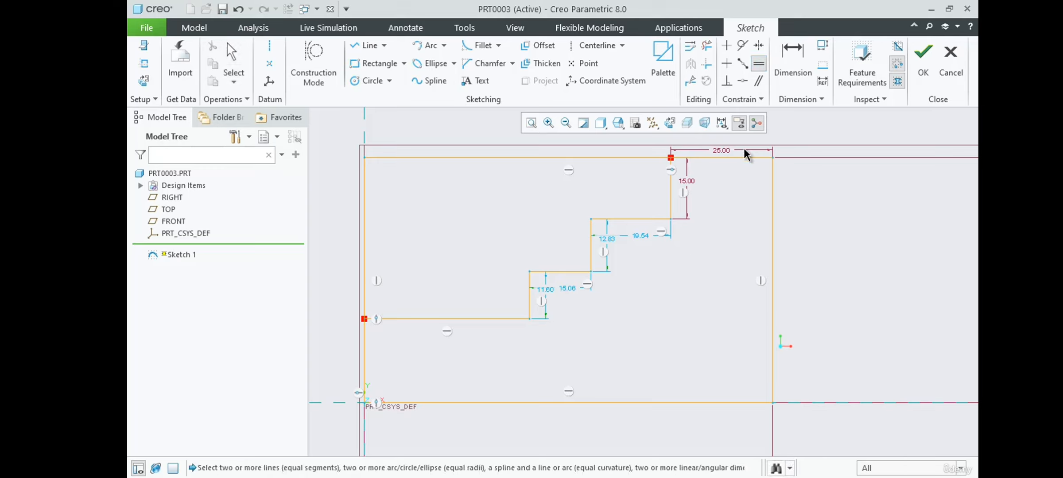
pyautogui.click(671, 205)
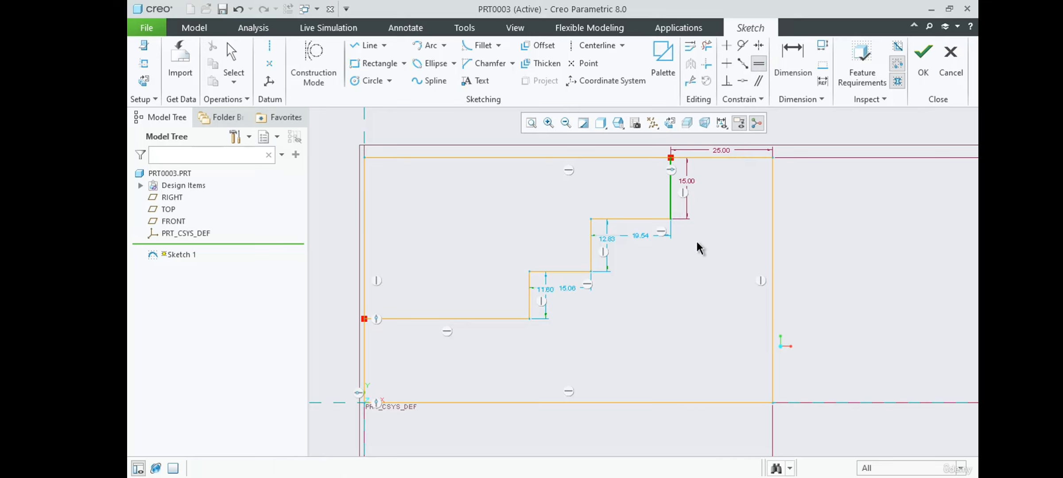
pyautogui.click(592, 257)
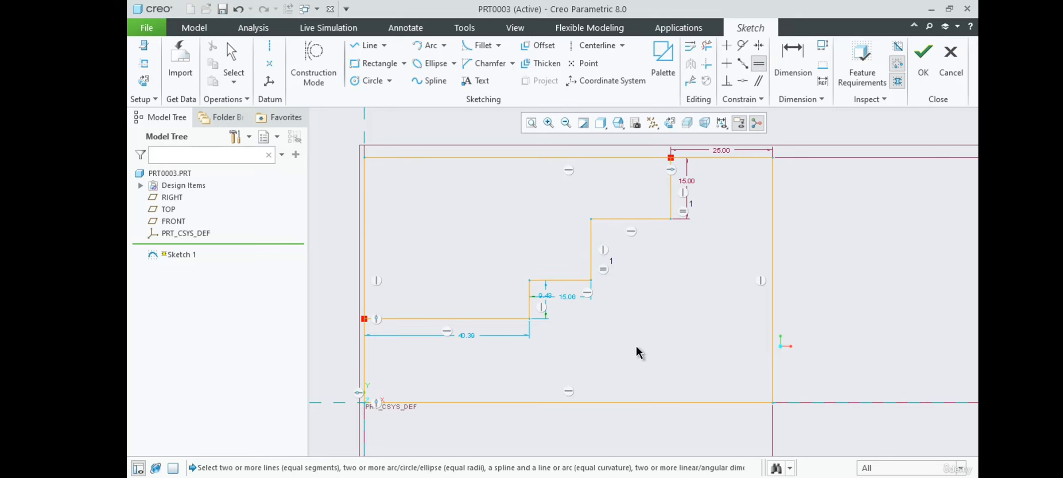
pyautogui.click(530, 306)
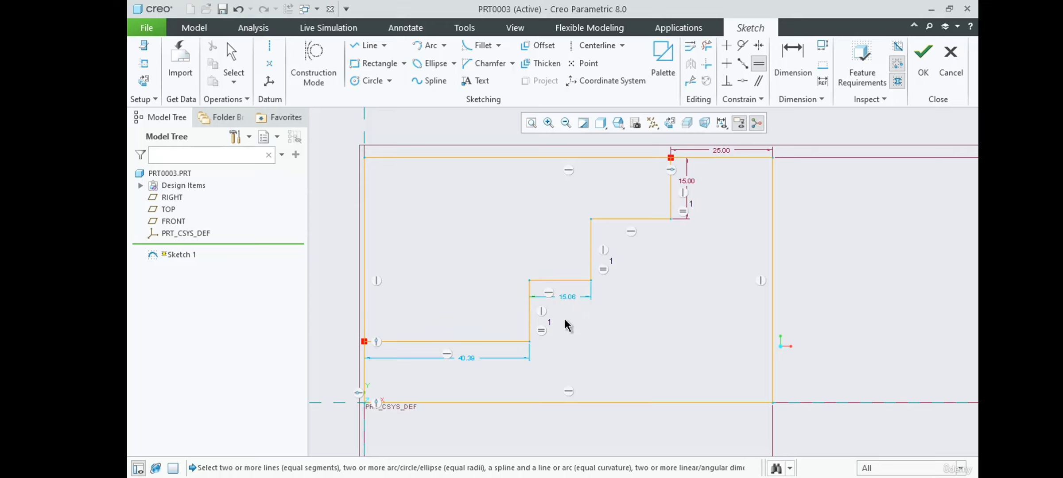
pyautogui.middleClick(642, 324)
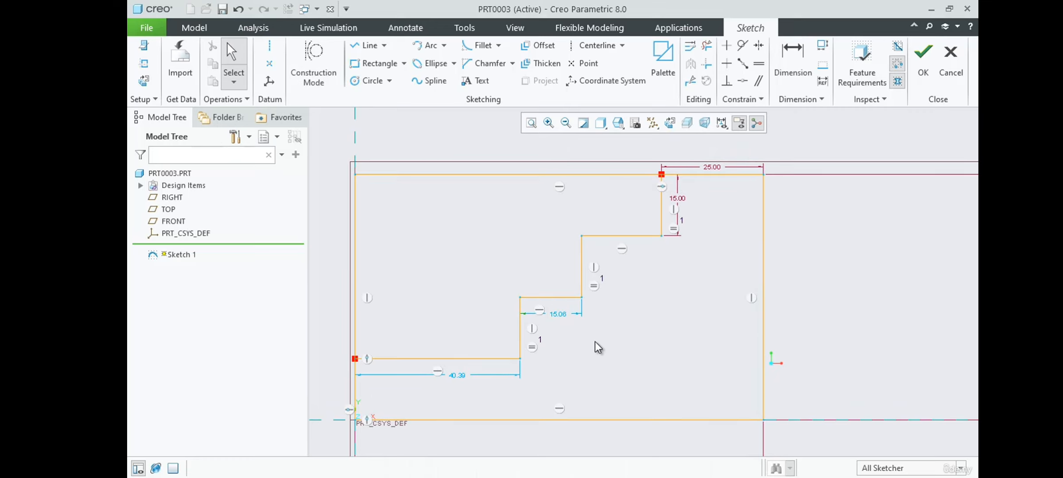
# Dimension the staircase's uppermost horizontal tread at 25, placing the dimension below it, and lock that dimension.
pyautogui.doubleClick(462, 378)
pyautogui.press('Return')
pyautogui.click(792, 57)
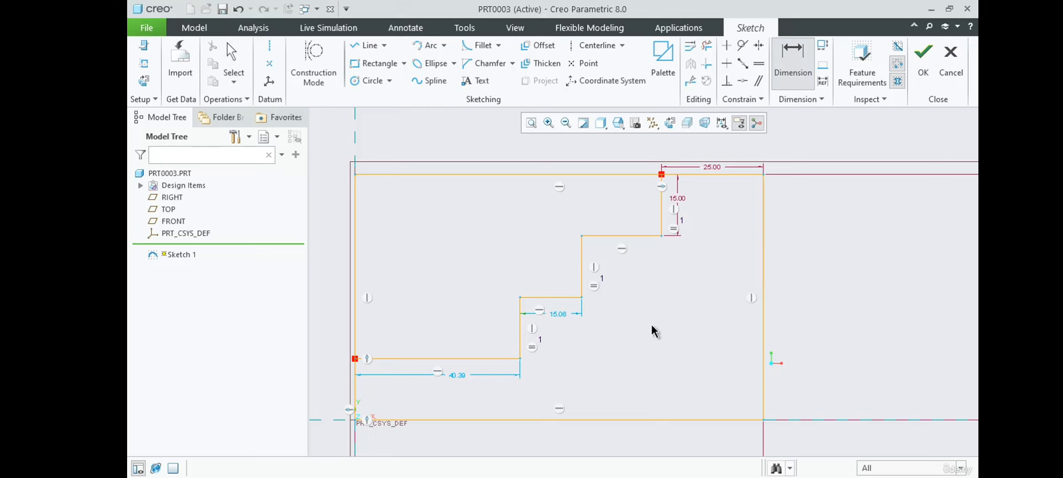
pyautogui.middleClick(622, 262)
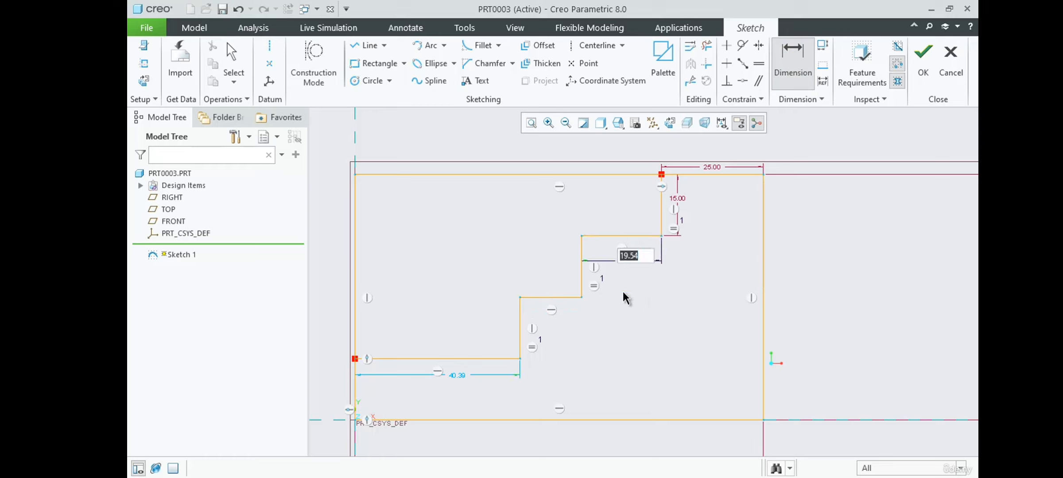
pyautogui.write('25')
pyautogui.press('Return')
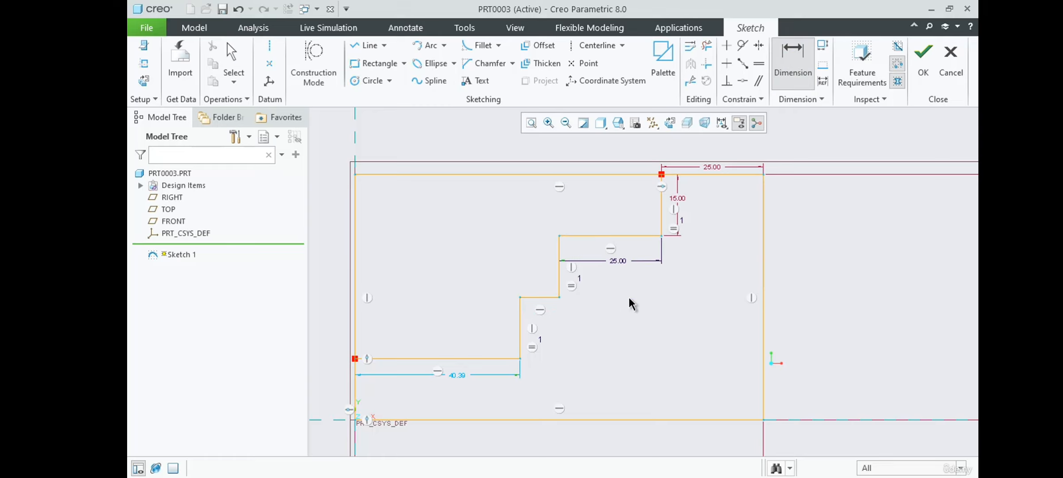
pyautogui.doubleClick(619, 262)
pyautogui.middleClick(612, 288)
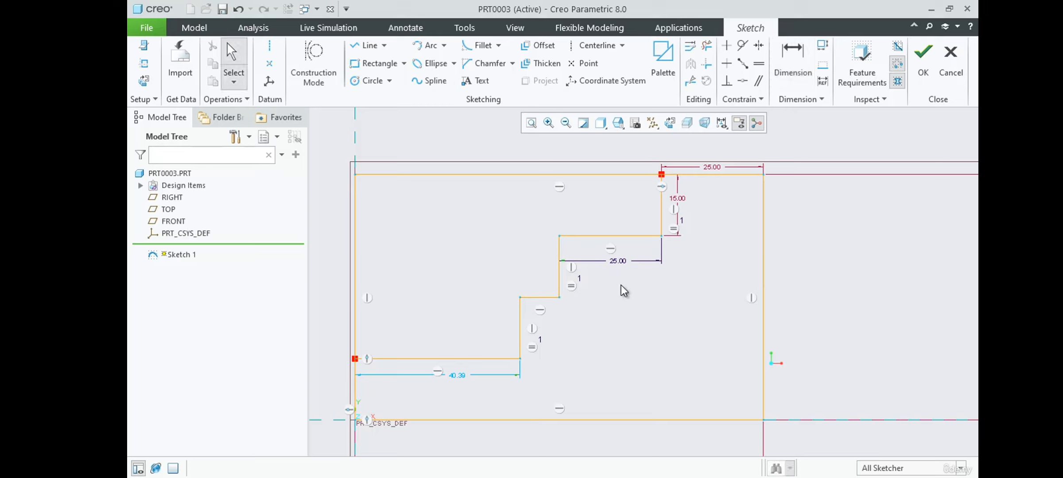
pyautogui.click(621, 262)
pyautogui.click(629, 231)
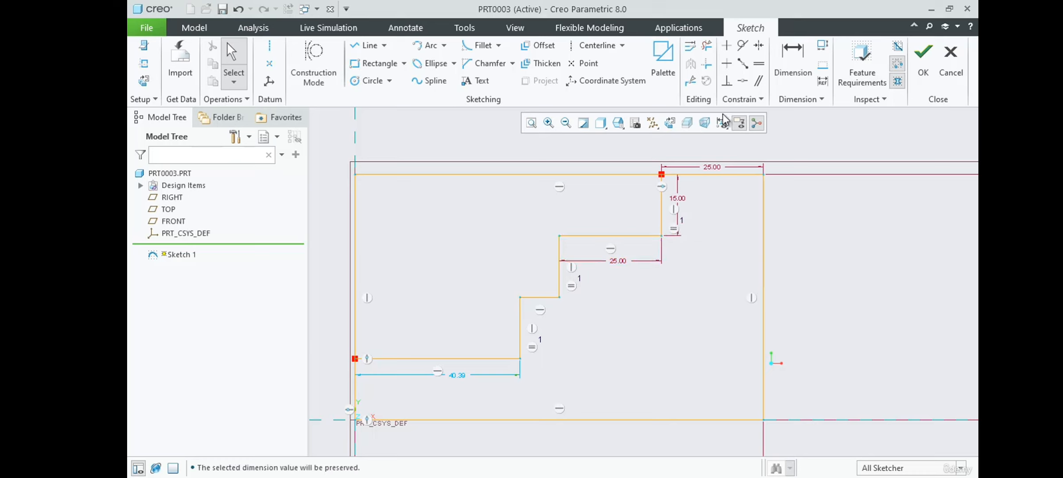
# Apply an Equal constraint between the uppermost horizontal tread and the middle tread of the staircase.
pyautogui.click(759, 63)
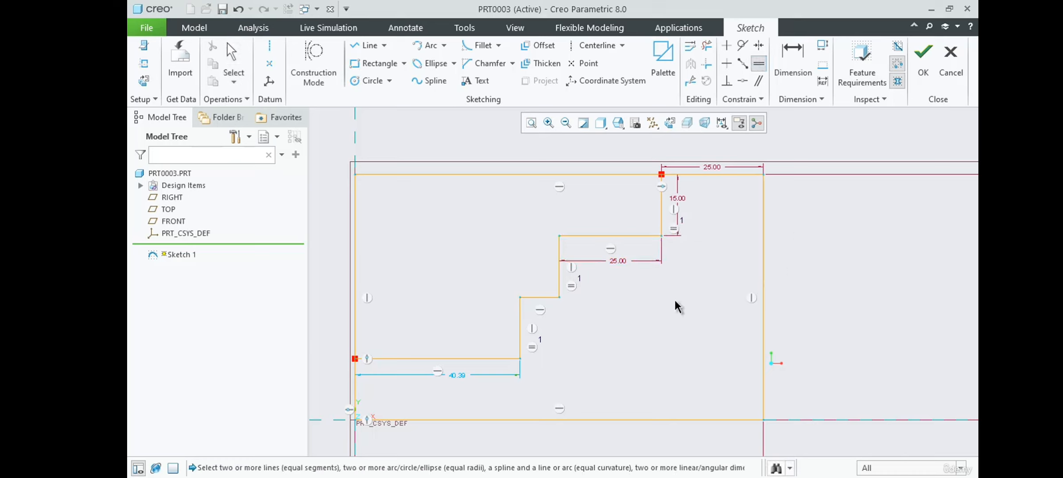
pyautogui.click(622, 236)
pyautogui.click(539, 297)
pyautogui.middleClick(660, 241)
pyautogui.scroll(3, 584, 189)
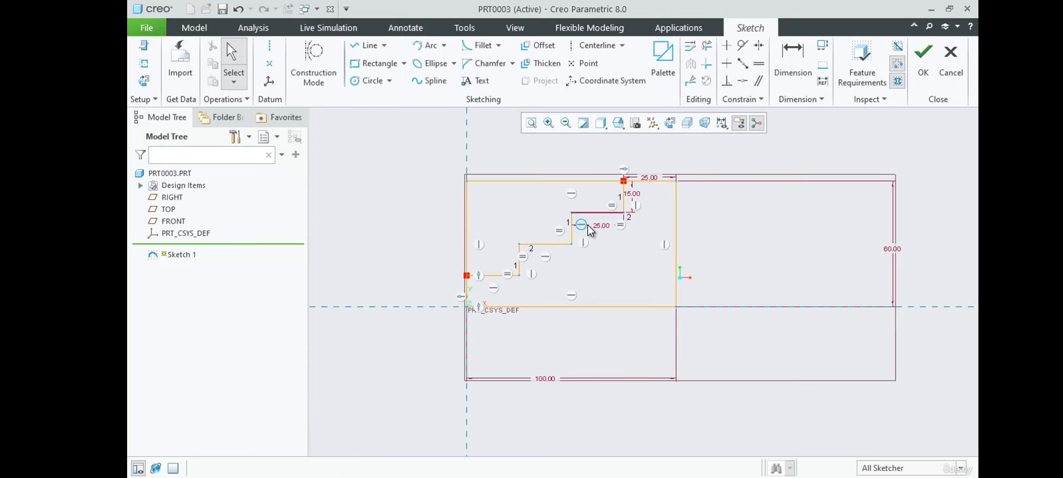
pyautogui.scroll(-1, 590, 228)
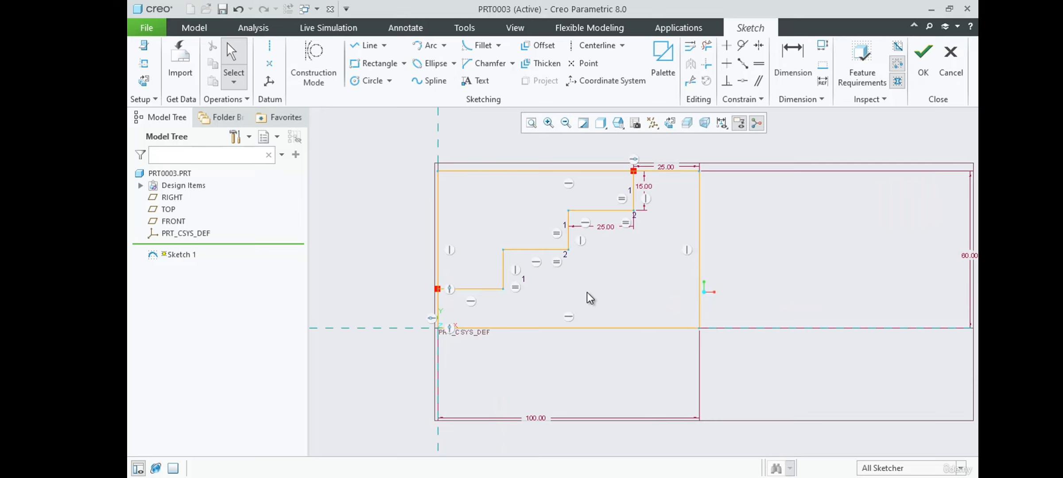
# Delete the vertical constraint from the lowest riser and pull the riser into a slant, shortening the lowest tread to about 17.
pyautogui.scroll(-1, 587, 292)
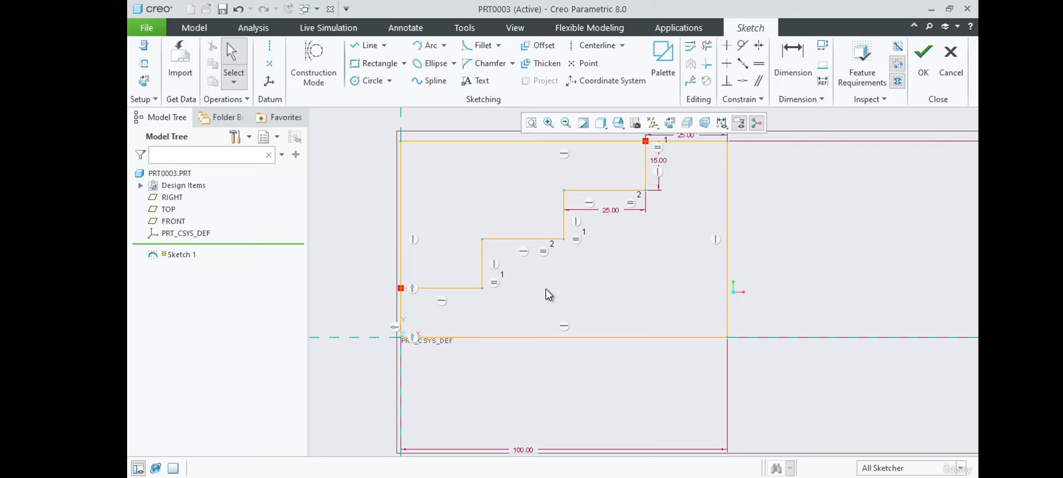
pyautogui.click(495, 265)
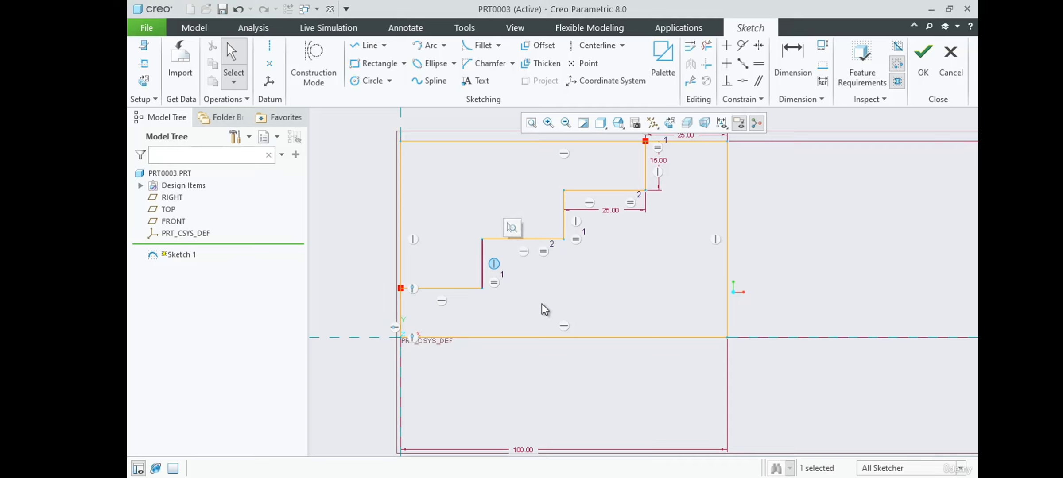
pyautogui.press('Delete')
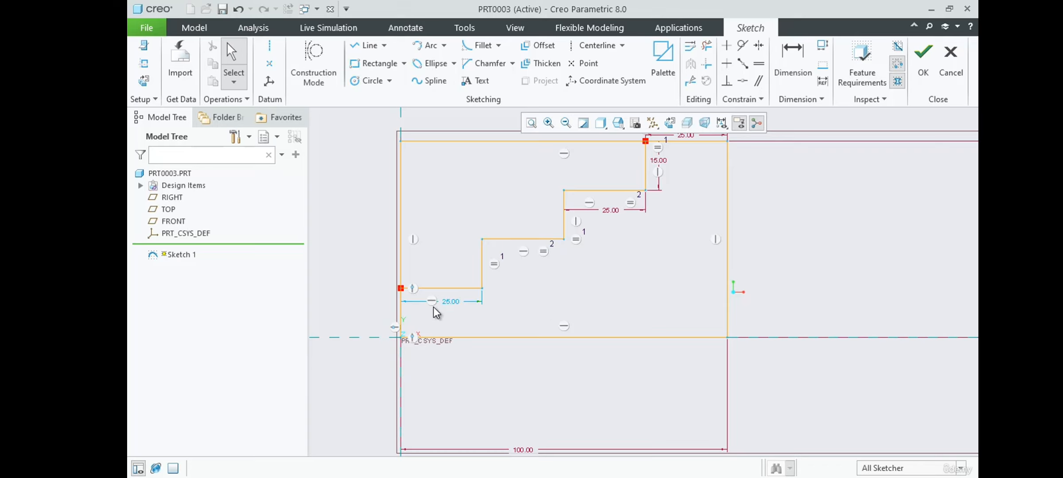
pyautogui.moveTo(481, 250); pyautogui.dragTo(466, 262)
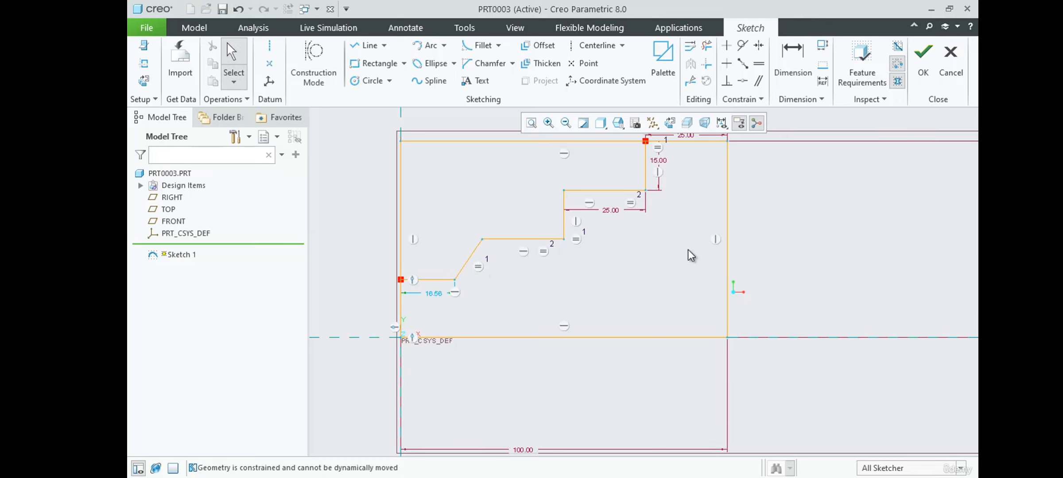
# Apply a Vertical constraint to the slanted lowest riser of the staircase.
pyautogui.click(727, 48)
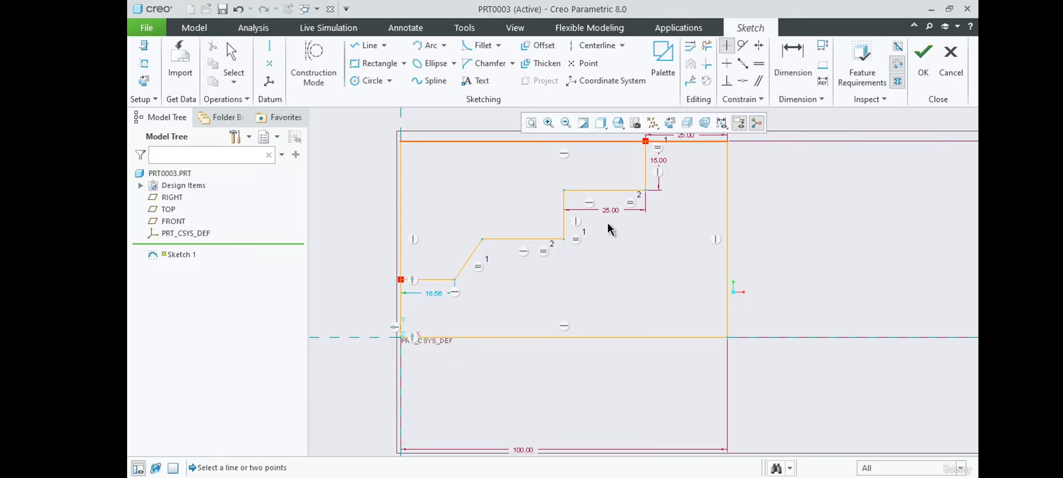
pyautogui.click(465, 261)
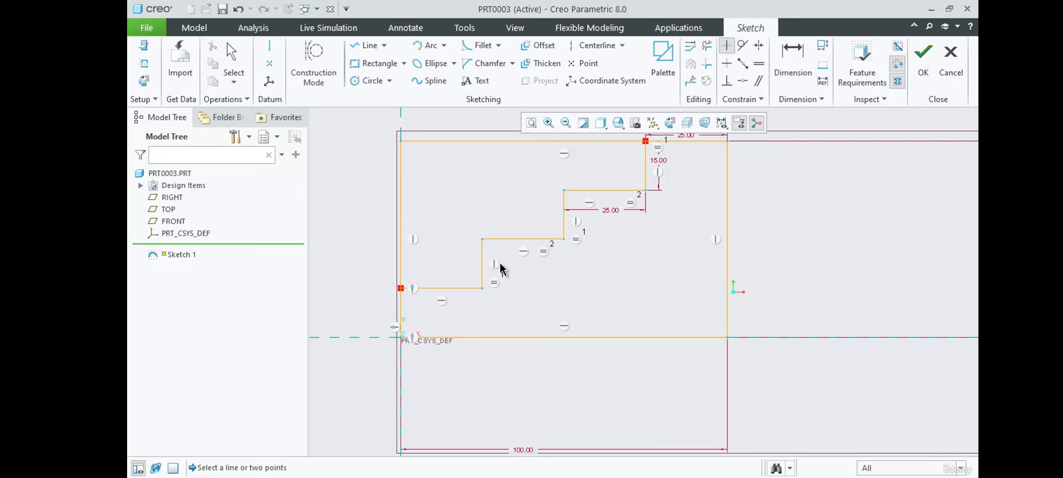
pyautogui.middleClick(530, 270)
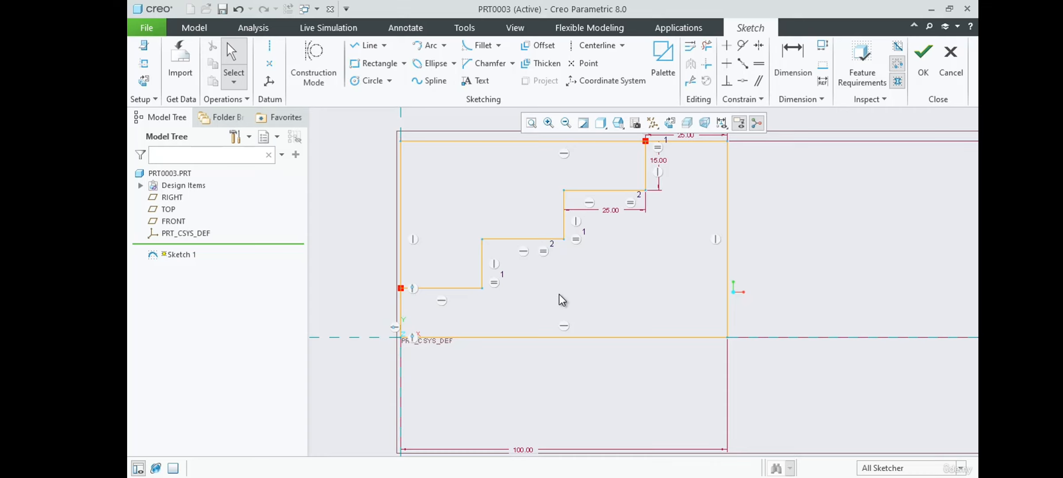
pyautogui.scroll(1, 570, 313)
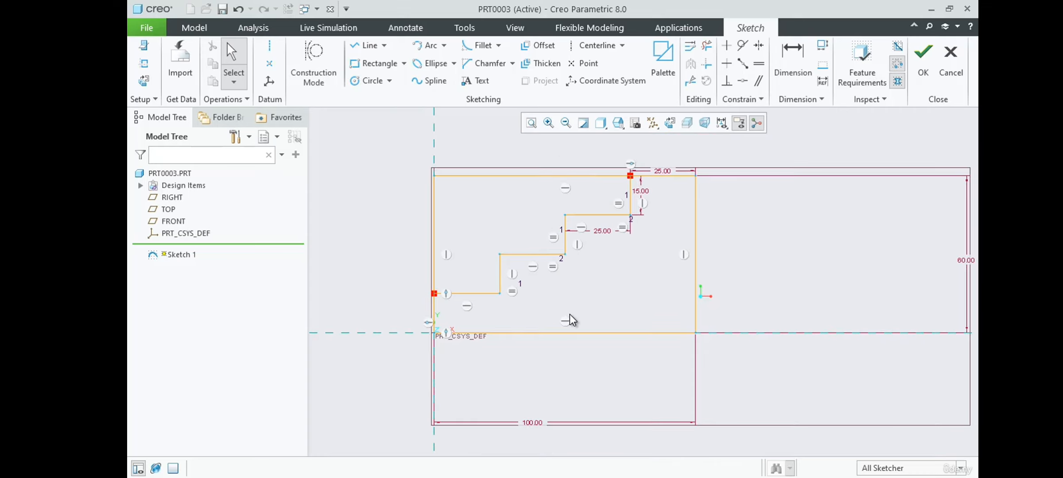